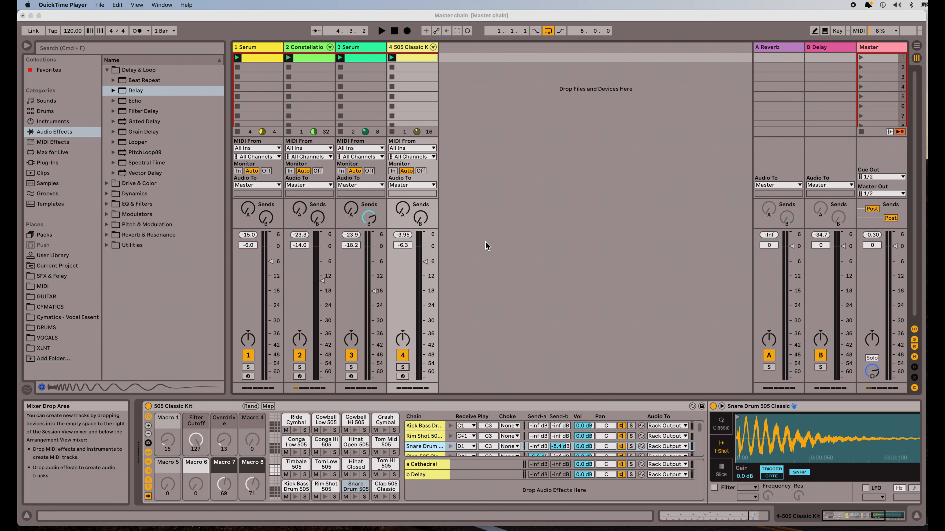
Step: Play the set, solo the 505 Classic Kit track 4 and open its drum clip's notes, then stop
click(472, 291)
key(space)
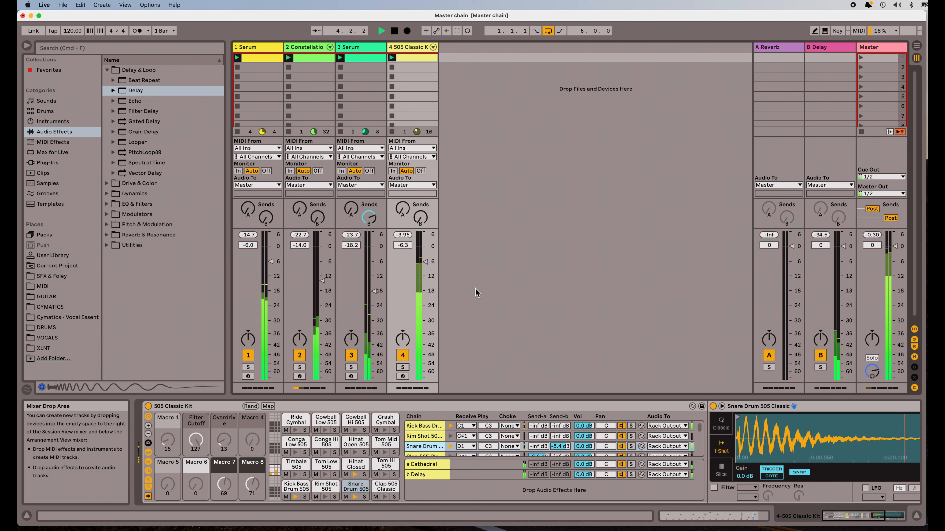
click(404, 368)
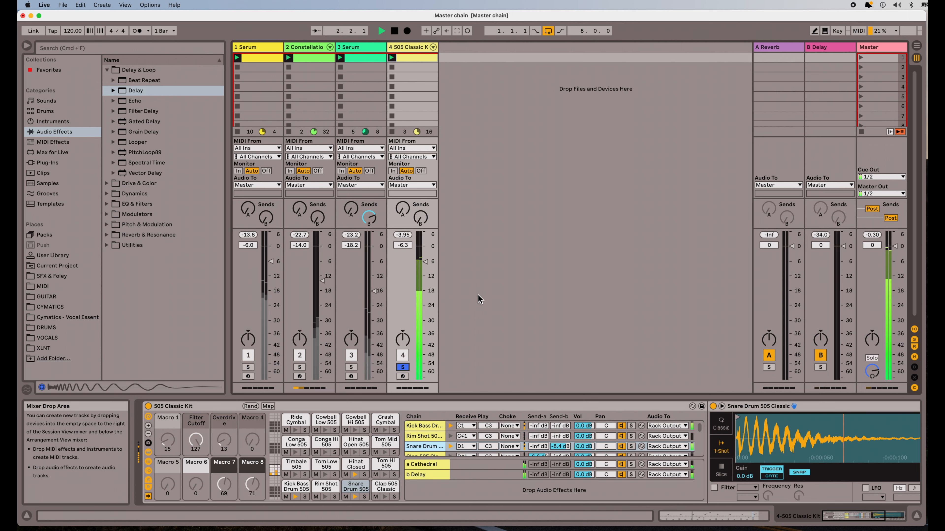
double_click(417, 58)
key(space)
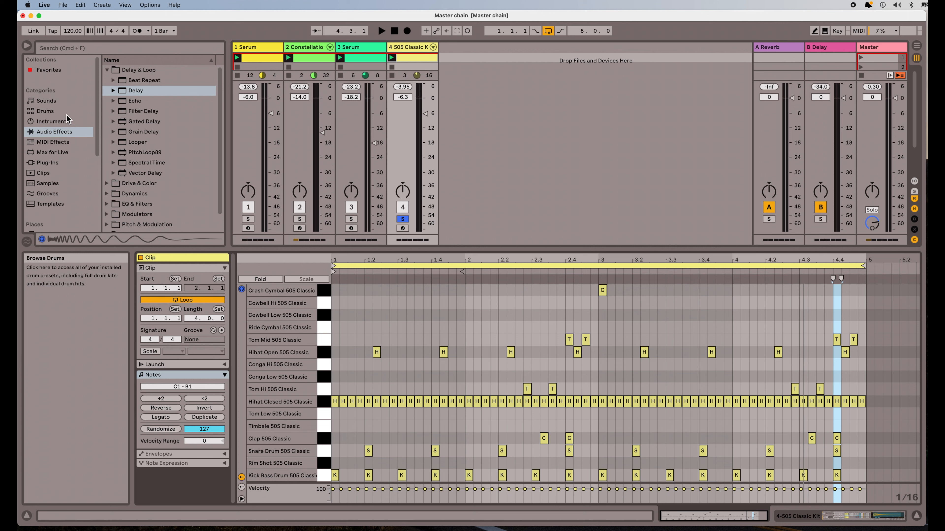
Step: Add a Drum Rack on a new track 5, solo it instead of track 4, and load 505 Classic Kit
click(65, 122)
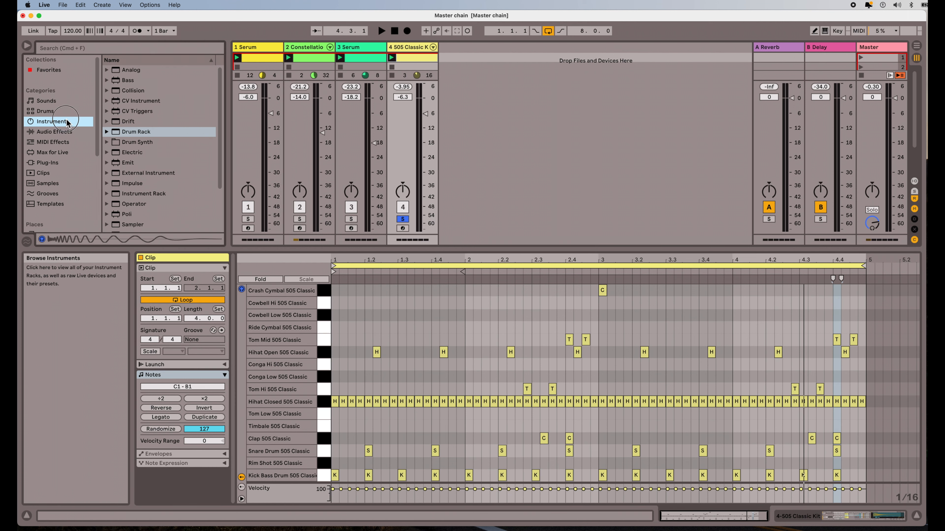
drag(133, 135, 456, 53)
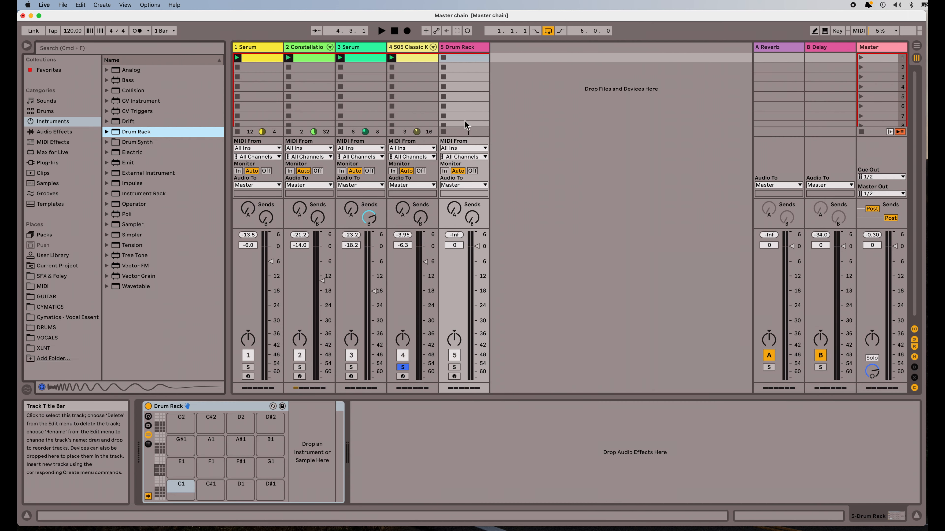
click(402, 368)
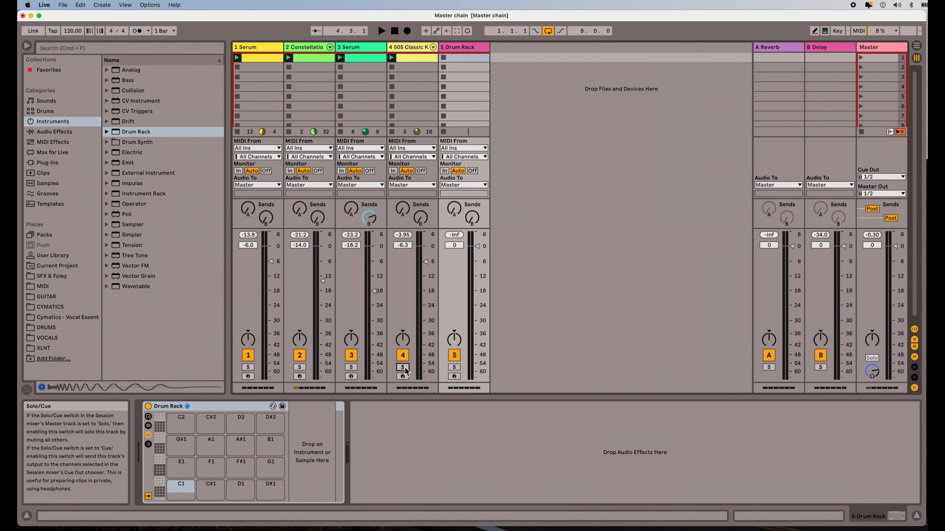
click(454, 367)
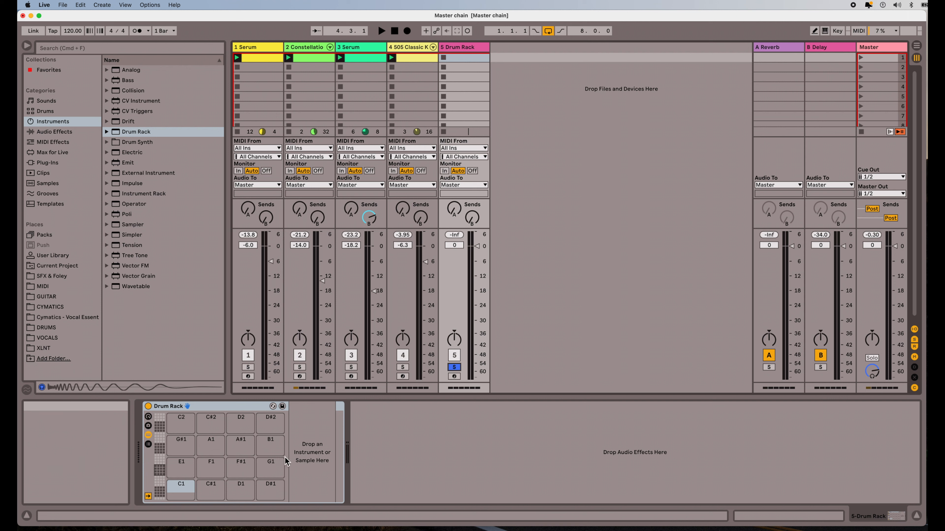
click(63, 113)
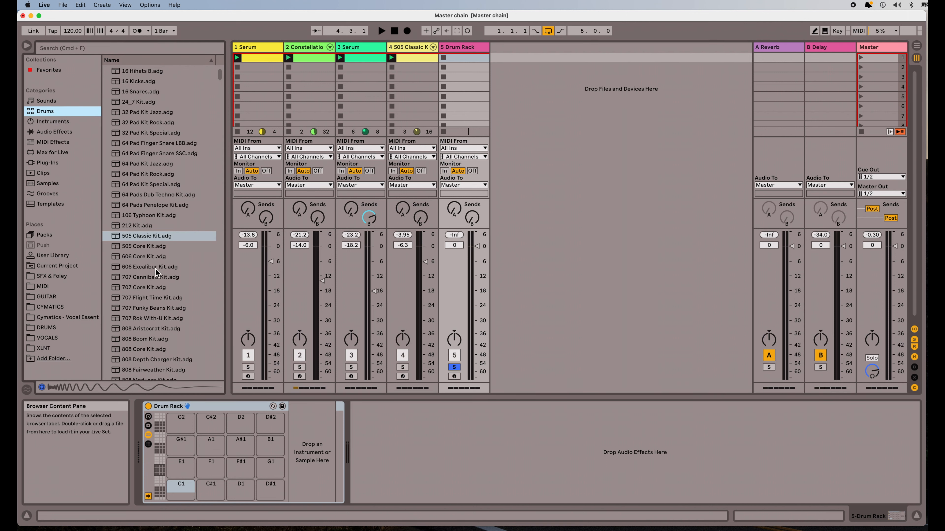
drag(117, 236, 414, 440)
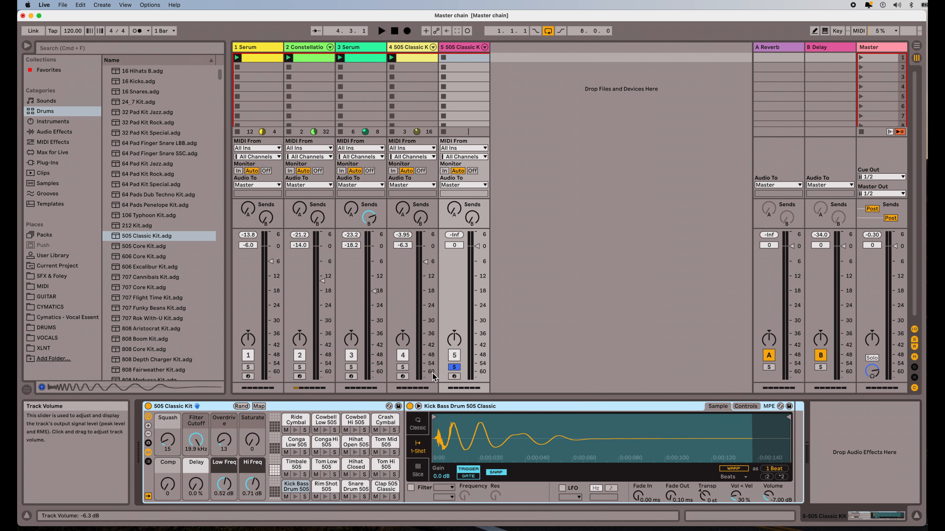
Step: Check track 5's drum clip, lower its volume fader to -6 dB and launch the clip
click(418, 61)
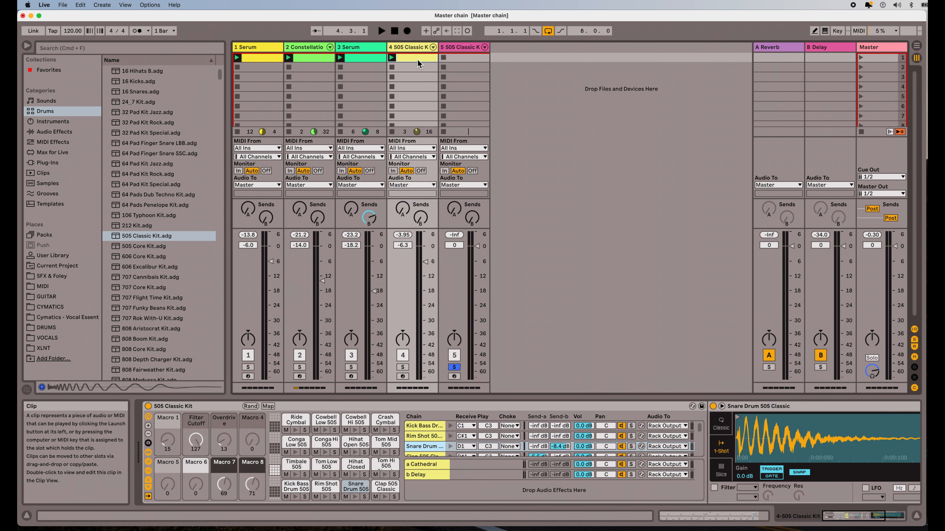
click(453, 58)
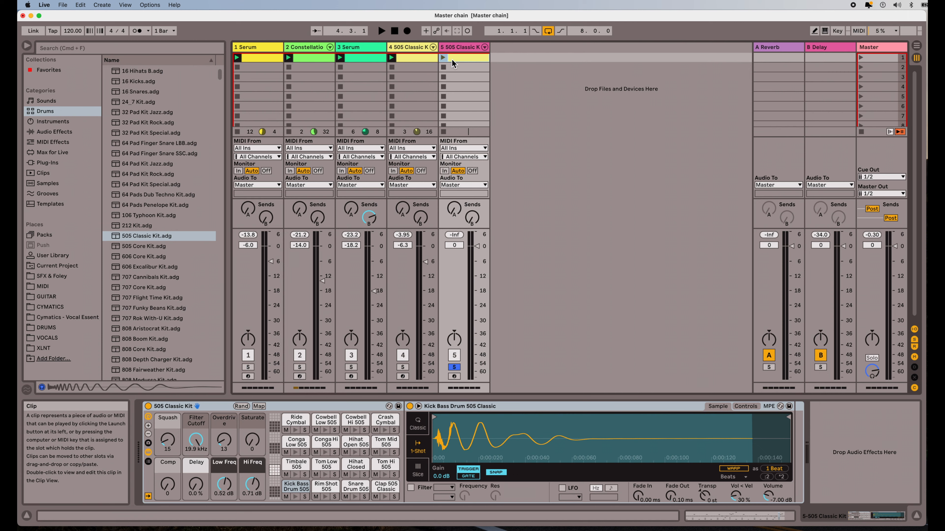
double_click(462, 59)
double_click(462, 49)
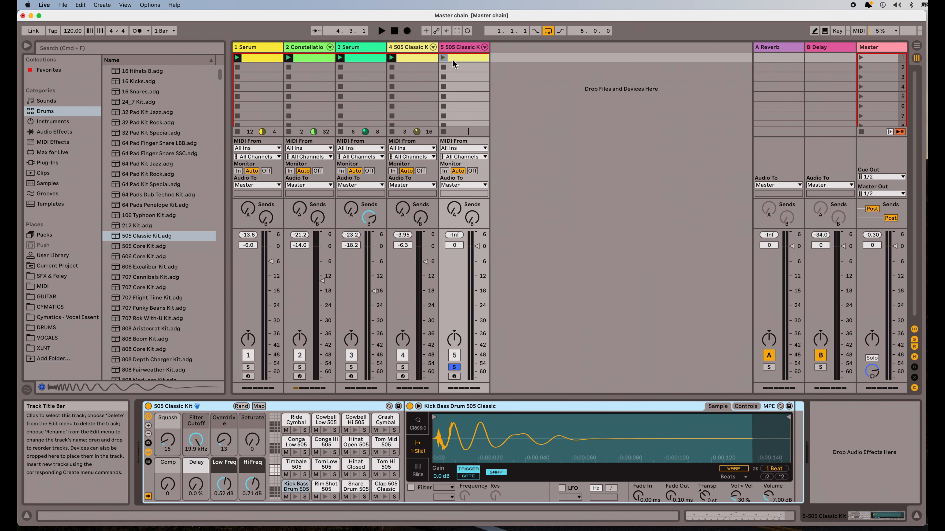
drag(477, 246, 476, 261)
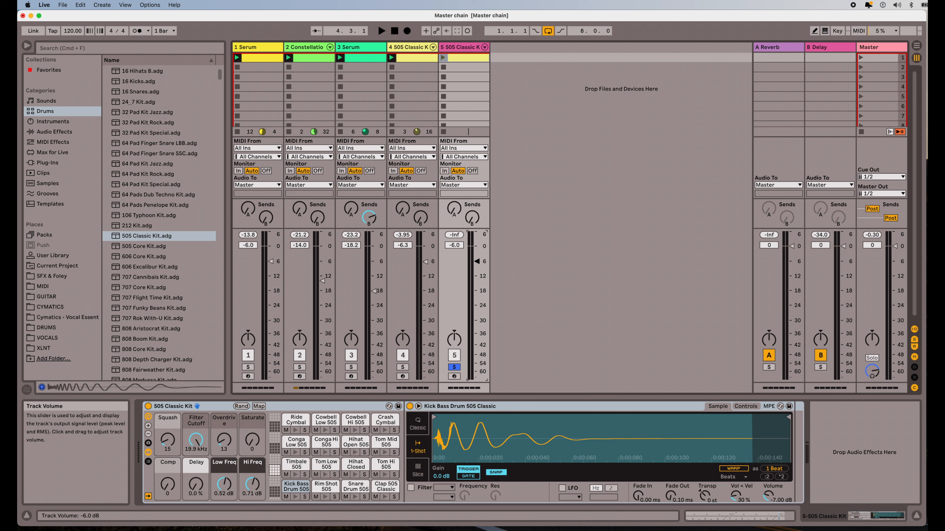
click(443, 58)
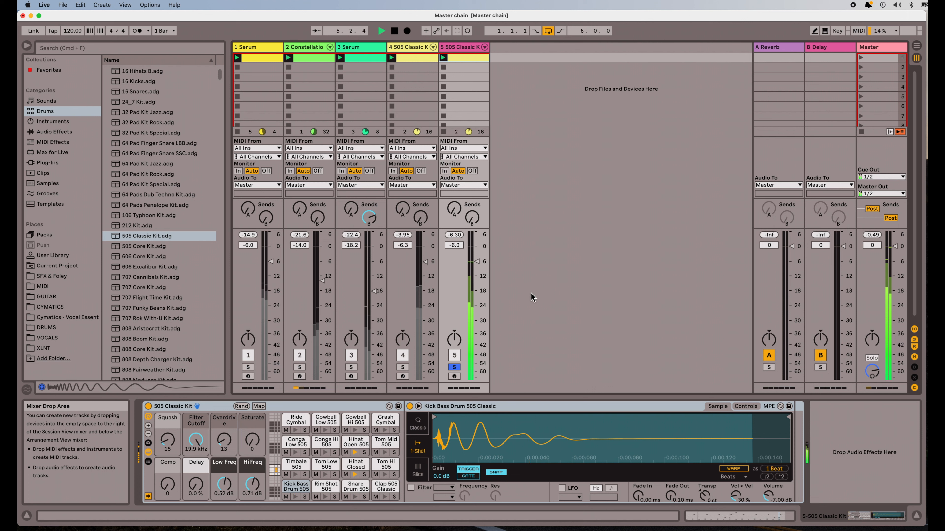
Step: Stop playback and show the Drum Rack's chain list, I/O, sends and return chains
key(space)
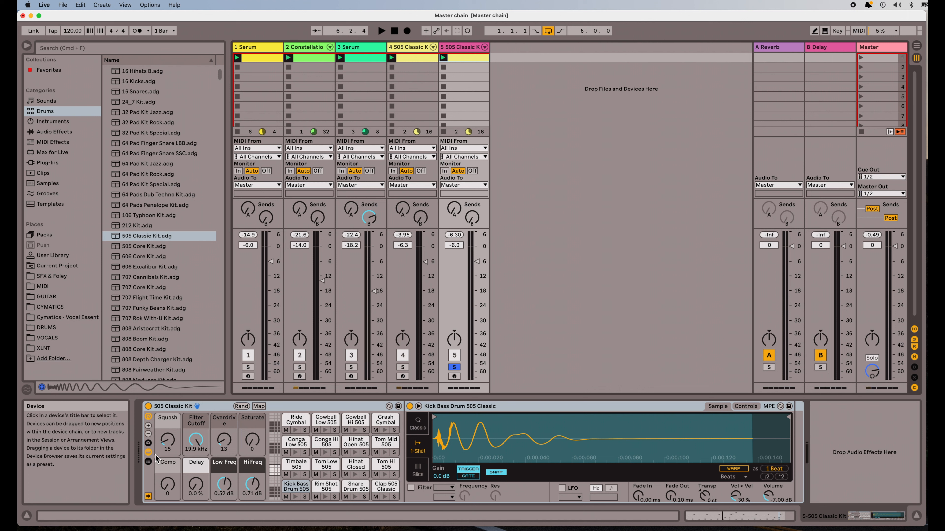
click(148, 461)
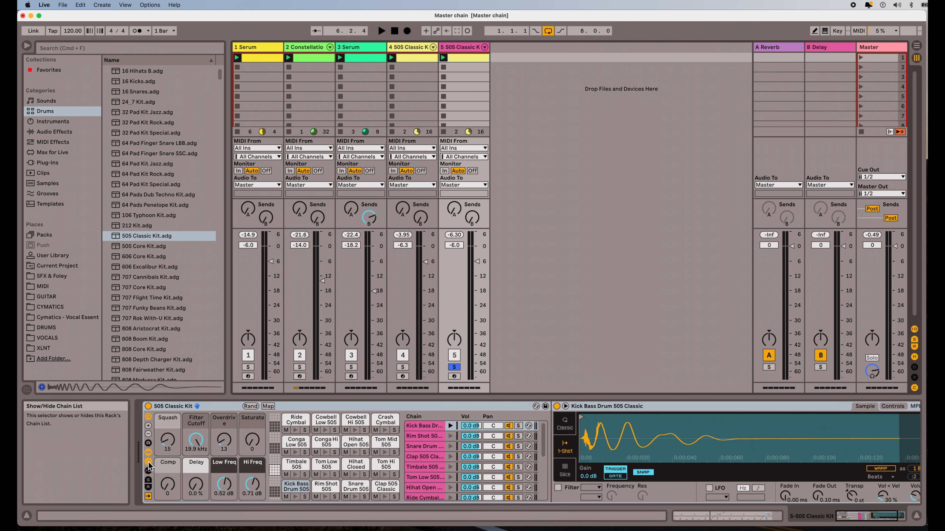
click(149, 472)
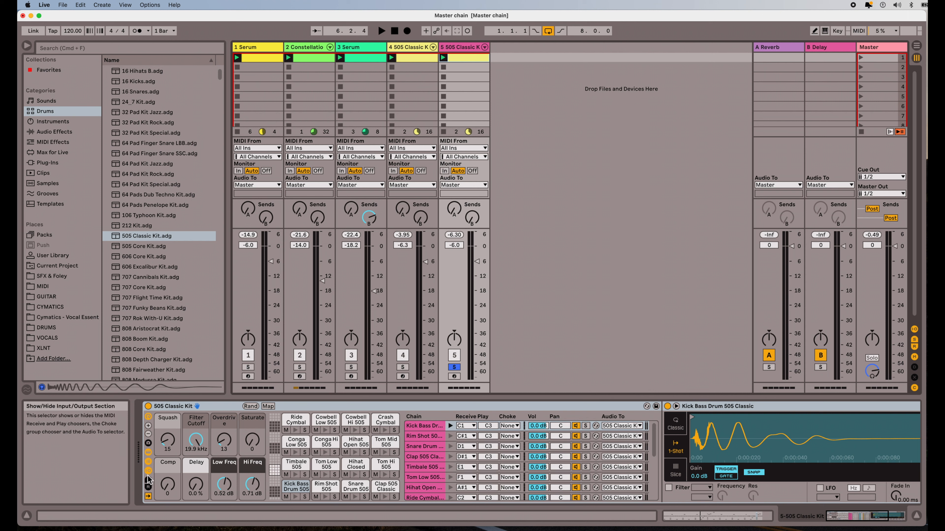
click(149, 481)
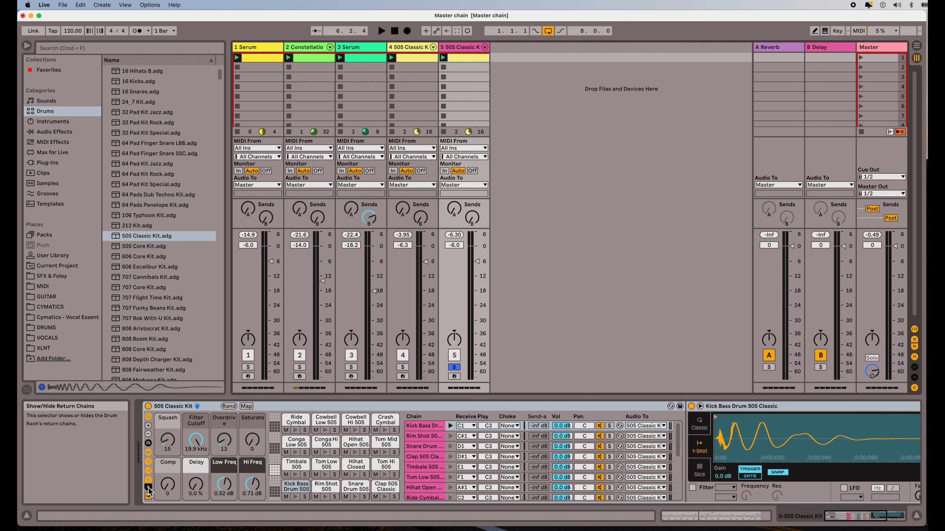
click(148, 490)
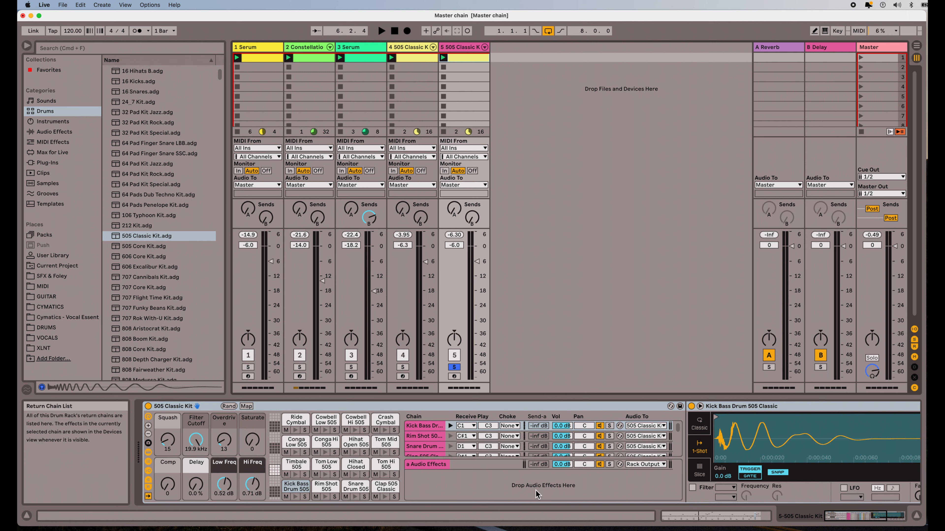
Step: Create a second return chain, b Return Chain, in the rack and list Audio Effects in the browser
click(523, 484)
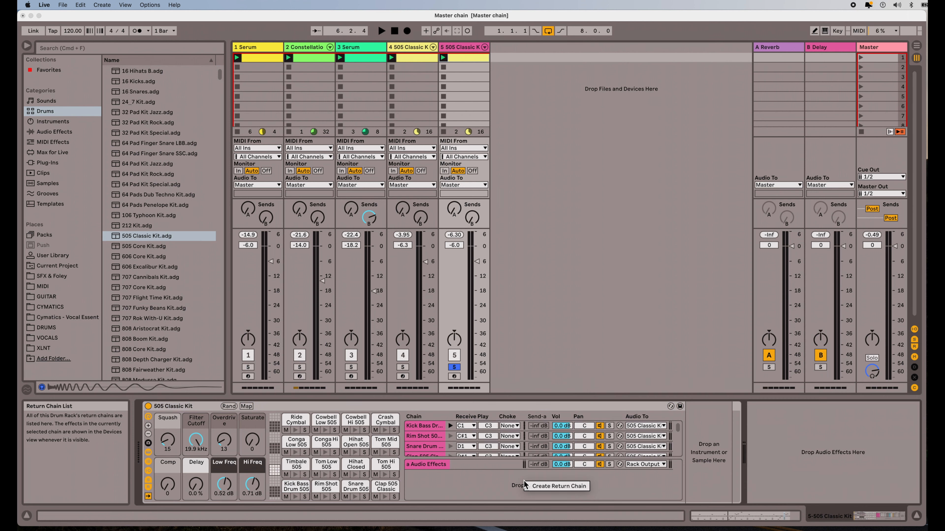
click(541, 485)
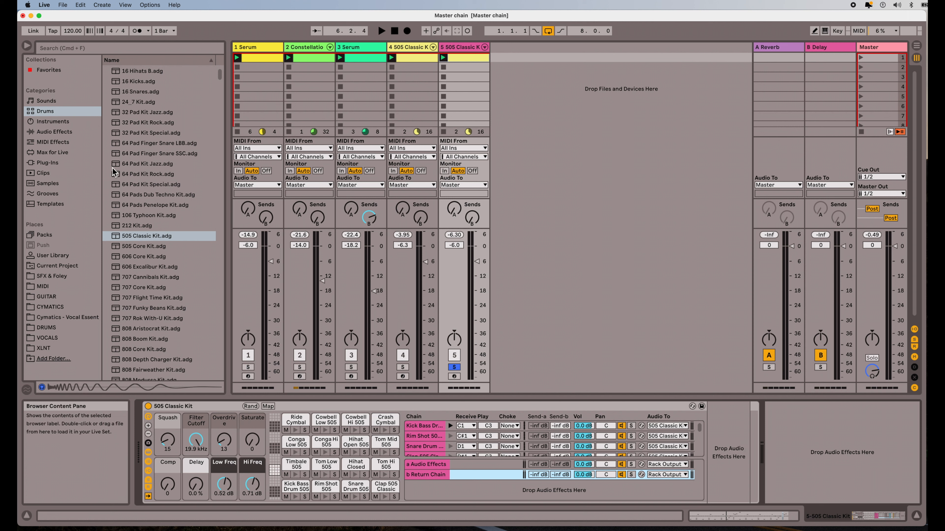
click(72, 132)
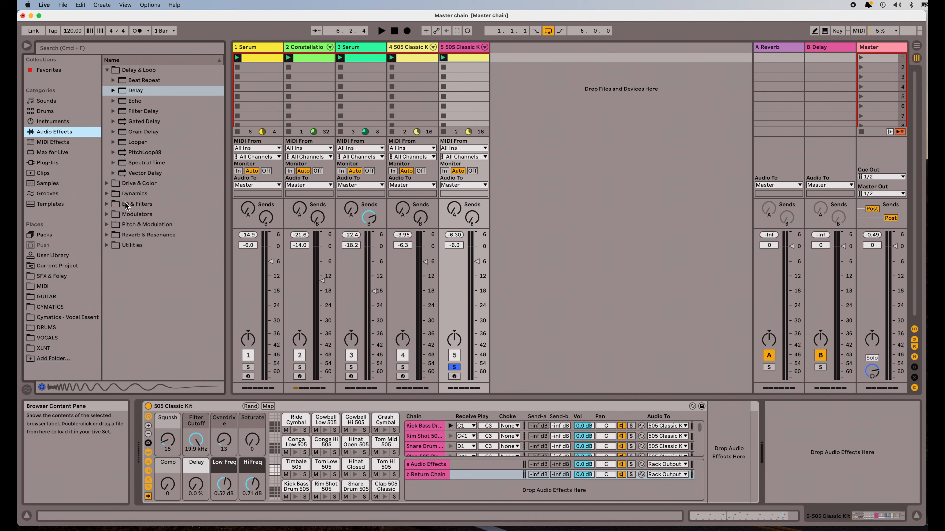
Step: Load the Cathedral hall reverb preset onto b Return Chain, which becomes b Cathedral
click(108, 235)
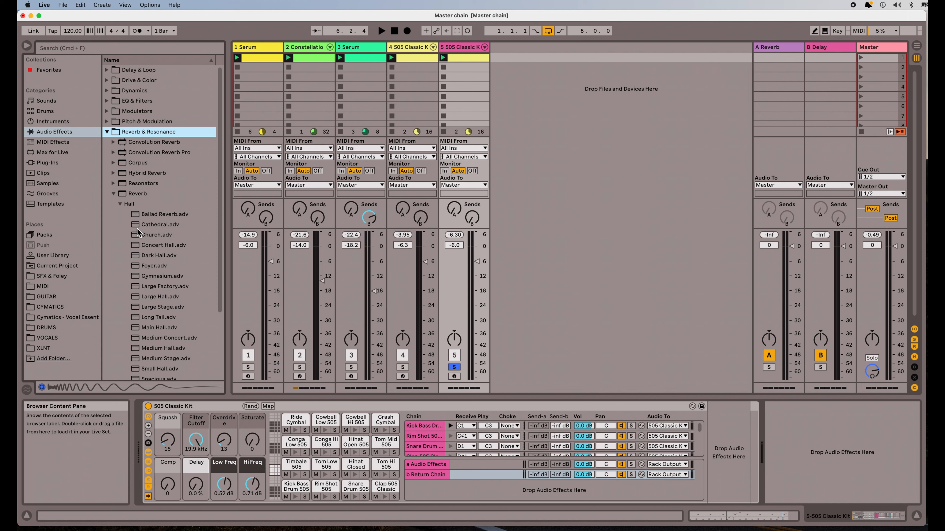
drag(135, 226, 728, 435)
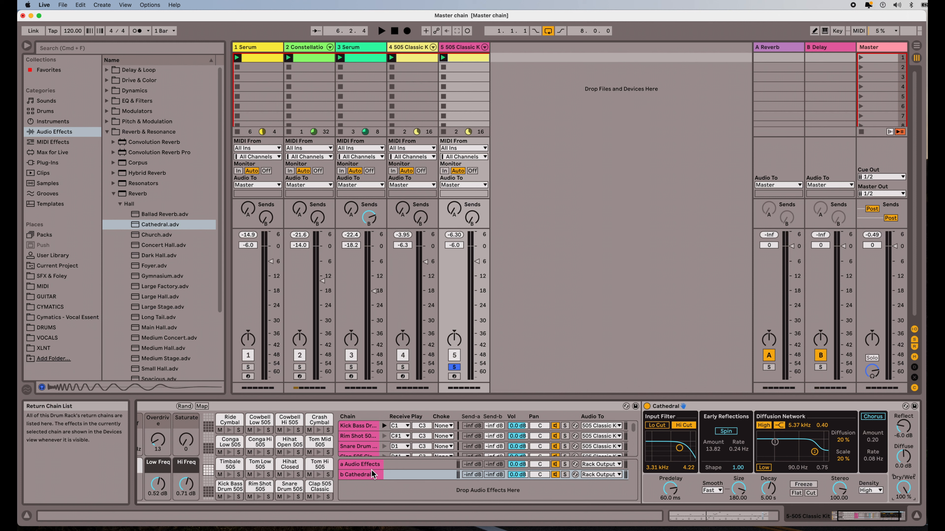
Step: While playing, lower the Hihat Open (-7.7 dB), Hihat Closed (-3.7 dB) and Tom Mid chain volumes
scroll(495, 438, down, 10)
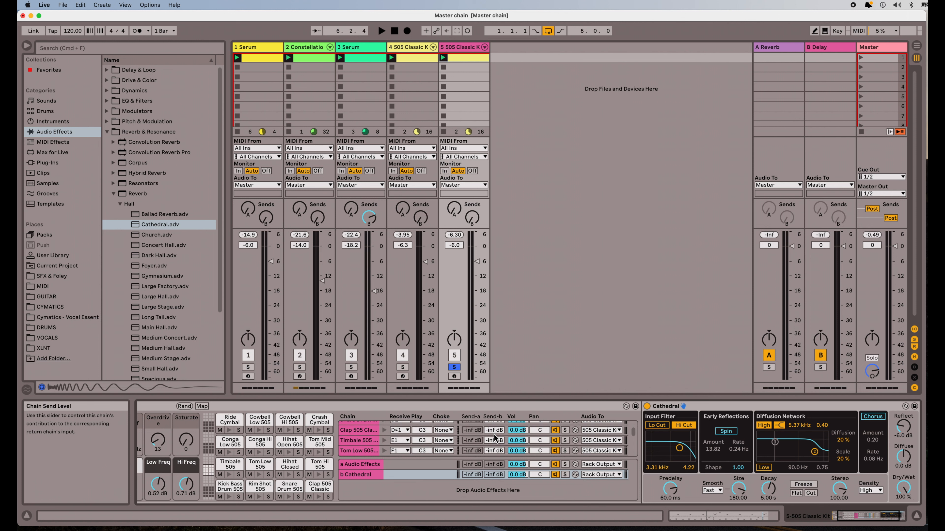
scroll(495, 438, up, 10)
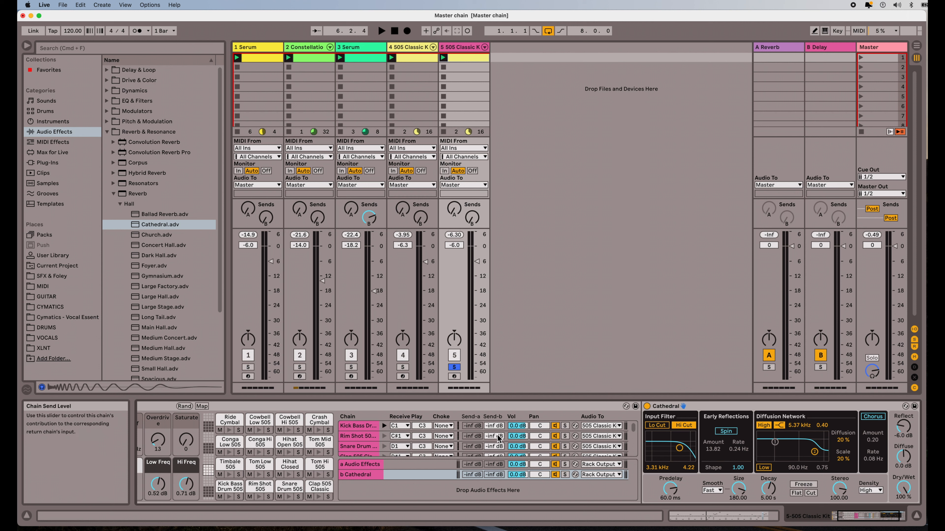
key(space)
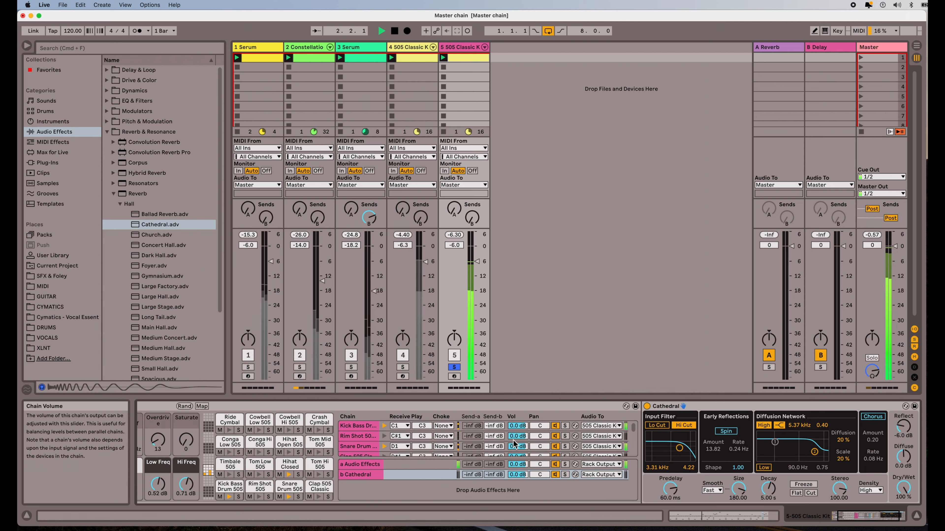
scroll(513, 443, down, 2)
scroll(513, 443, down, 4)
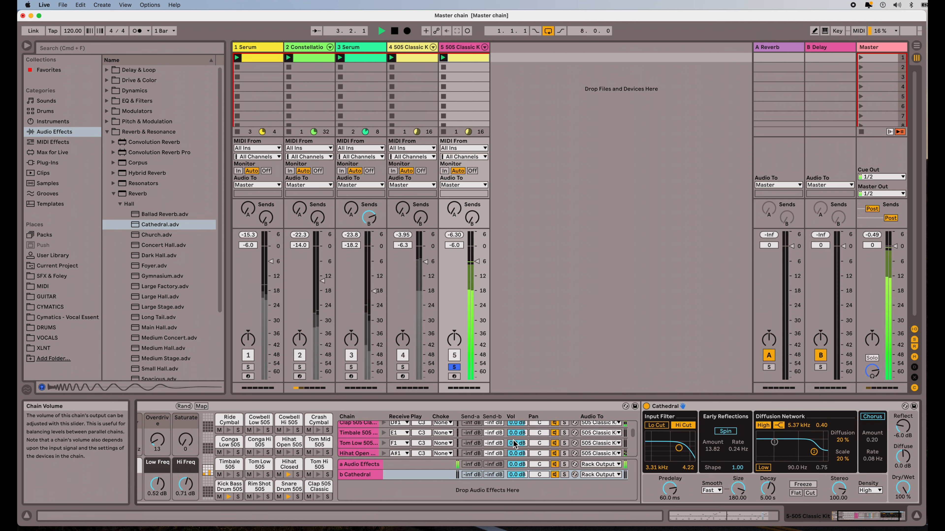
drag(516, 432, 516, 446)
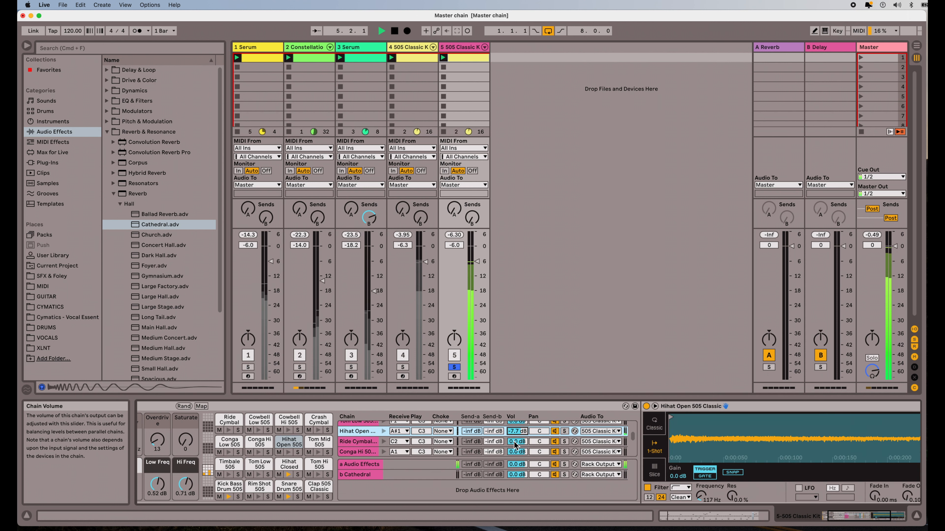
scroll(515, 445, down, 3)
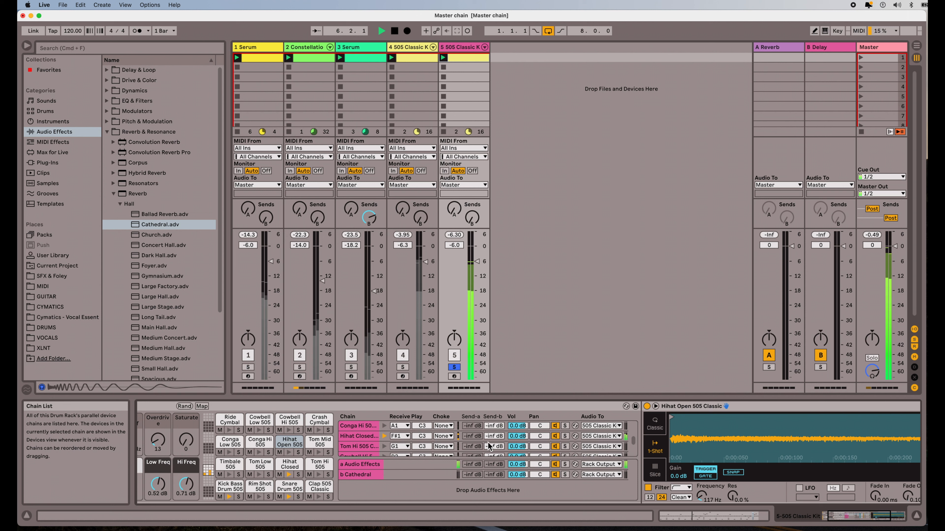
drag(516, 436, 516, 441)
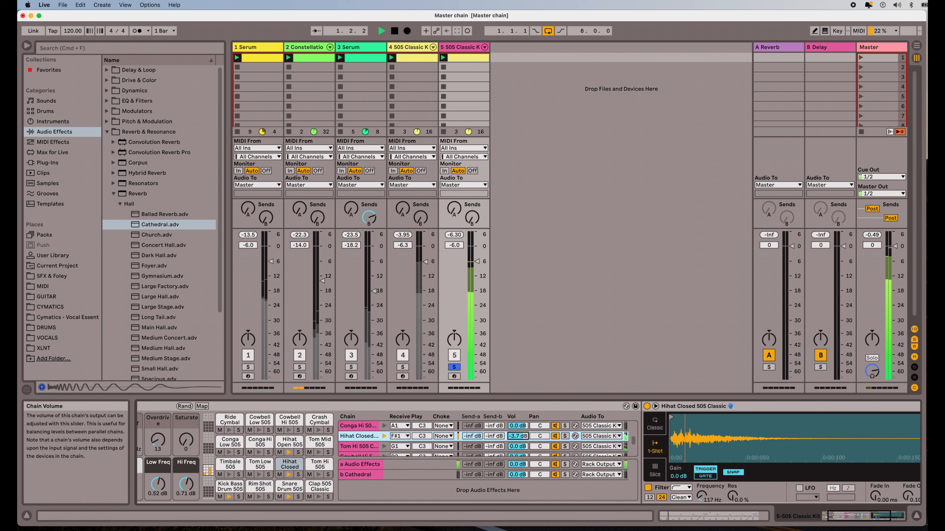
click(513, 435)
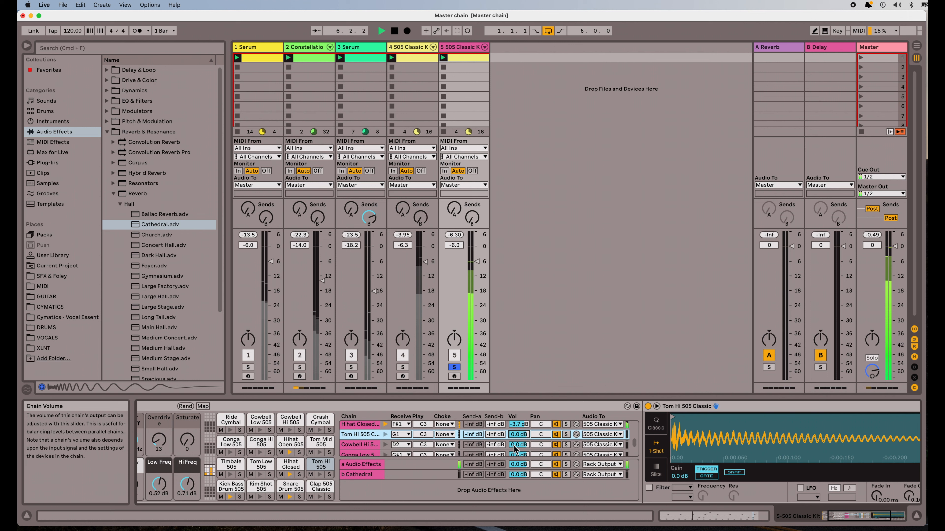
scroll(514, 449, down, 1)
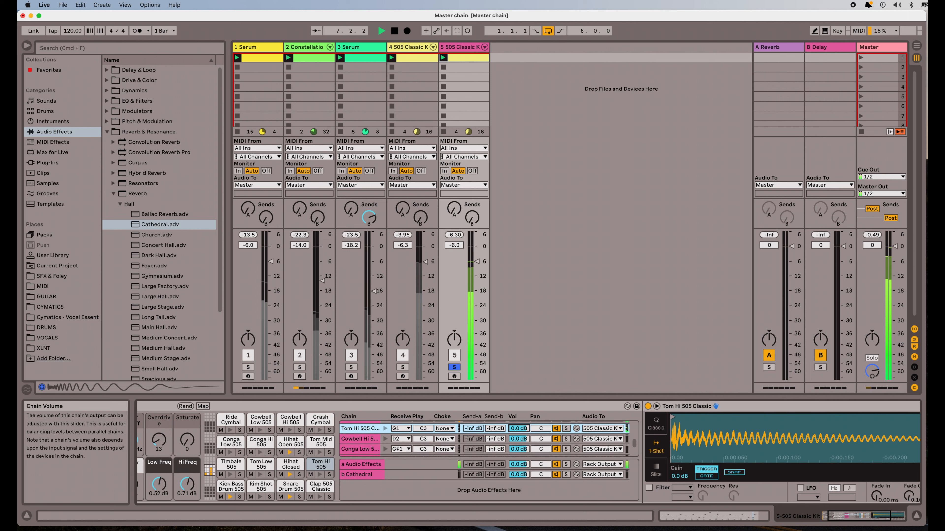
scroll(515, 437, down, 3)
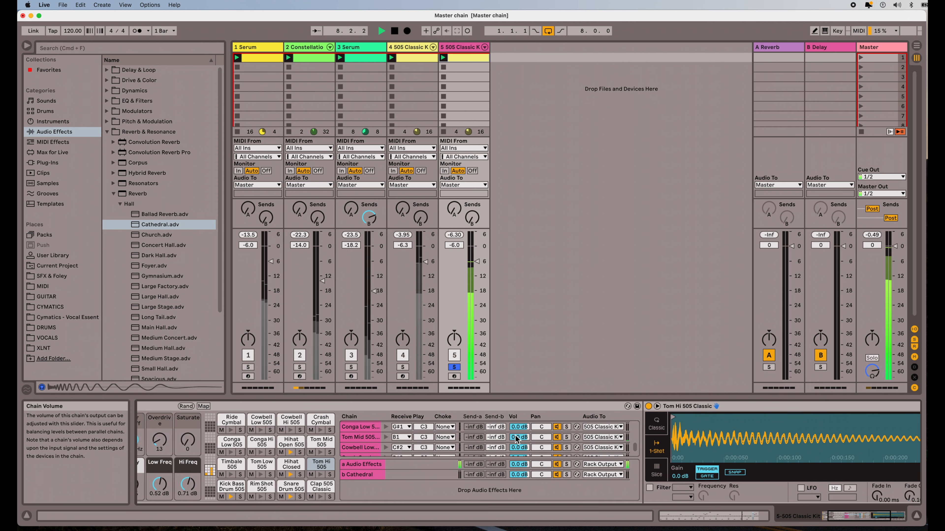
drag(516, 438, 515, 449)
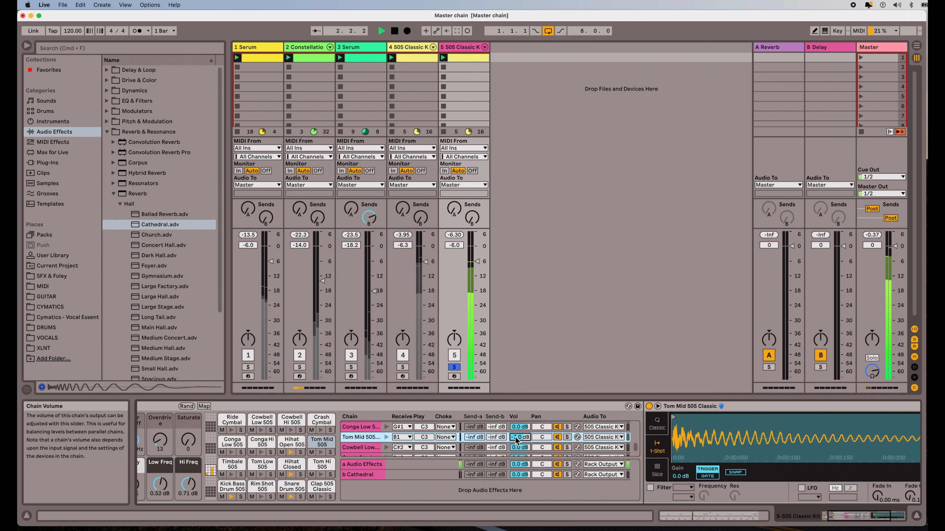
Step: Pan the Hihat Open chain to 16R and Hihat Closed to 12L, then stop playback
scroll(516, 442, down, 2)
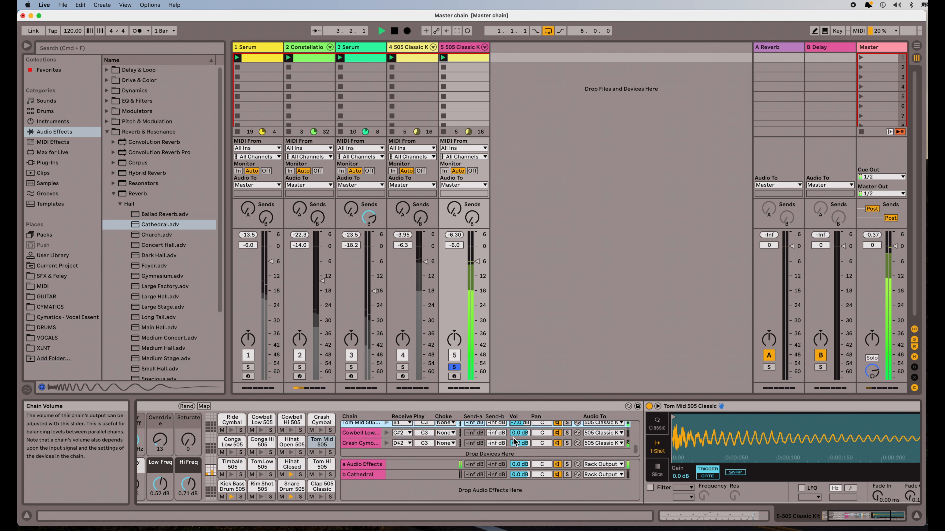
scroll(517, 443, up, 5)
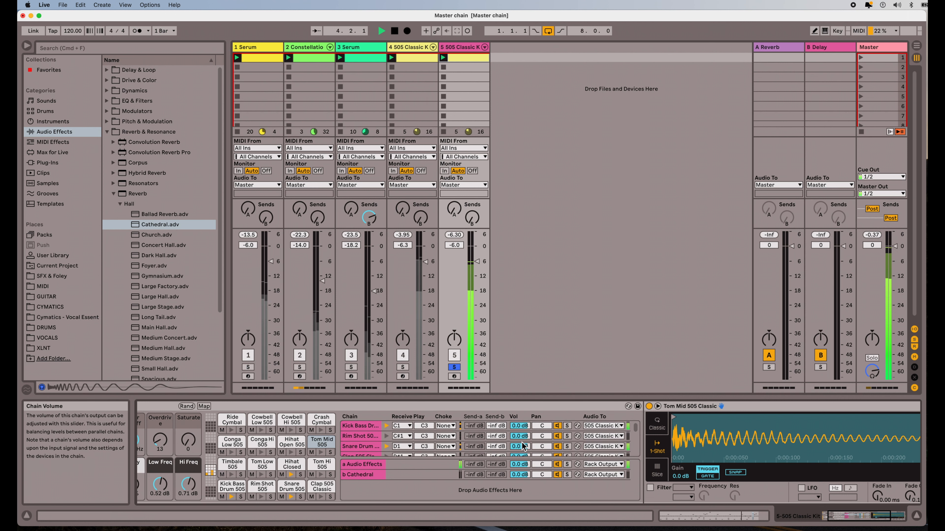
scroll(523, 443, down, 3)
scroll(521, 437, down, 6)
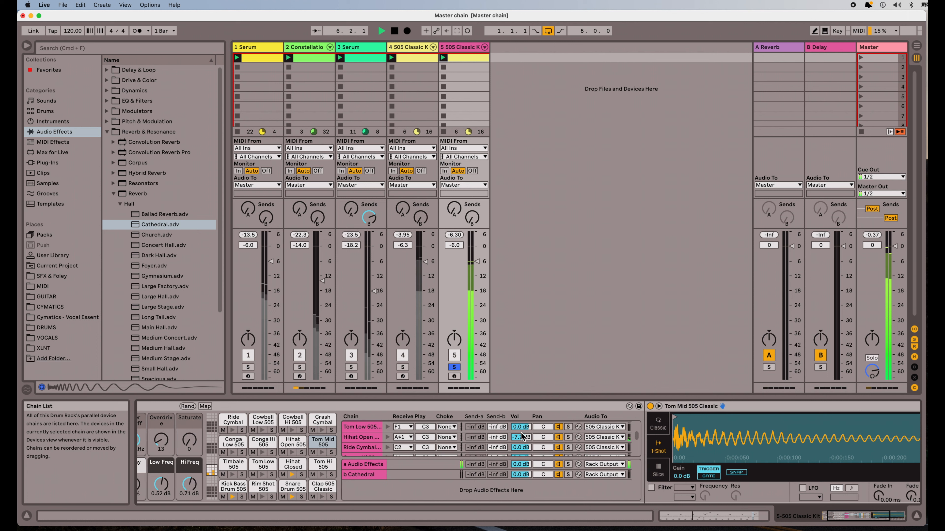
drag(543, 438, 543, 432)
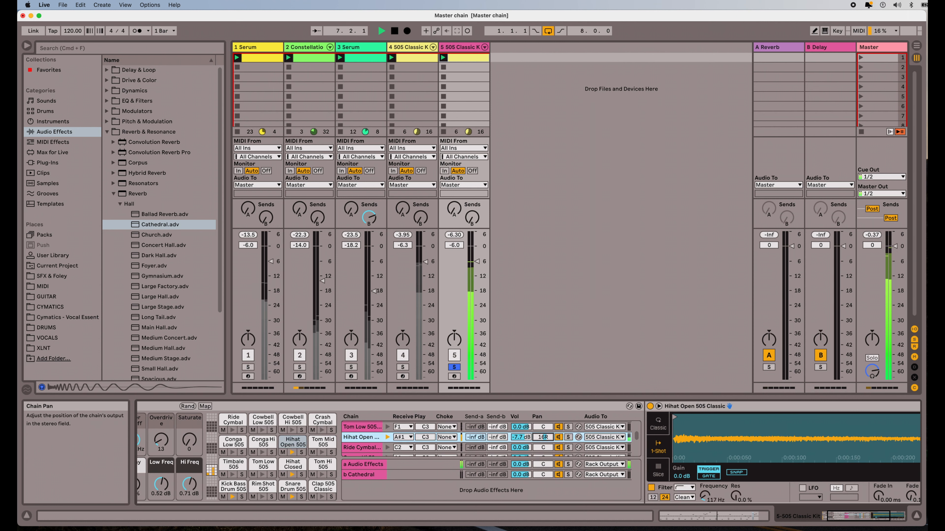
scroll(526, 451, down, 5)
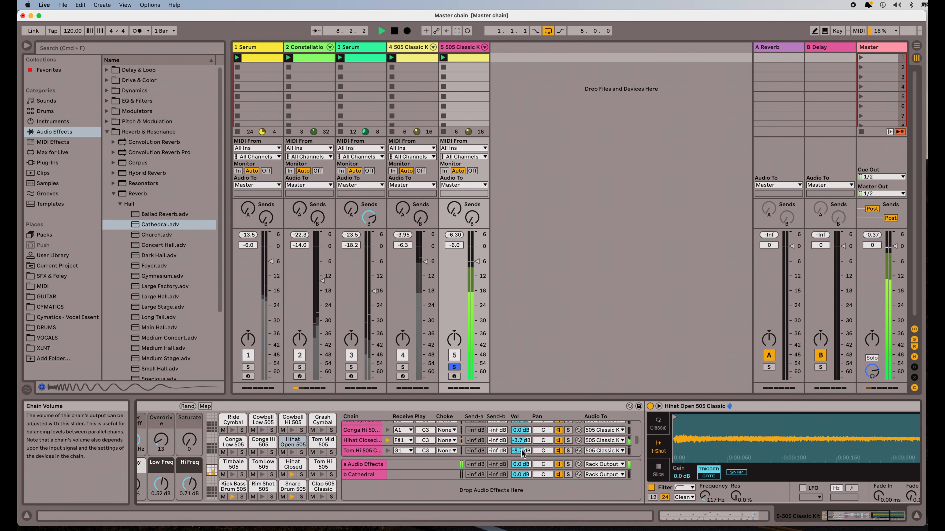
drag(536, 443, 535, 448)
scroll(514, 445, down, 3)
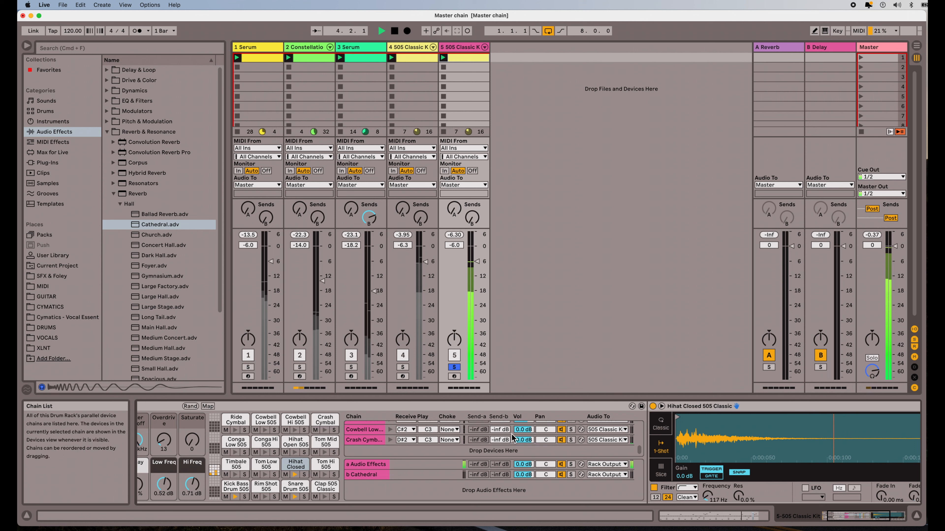
key(space)
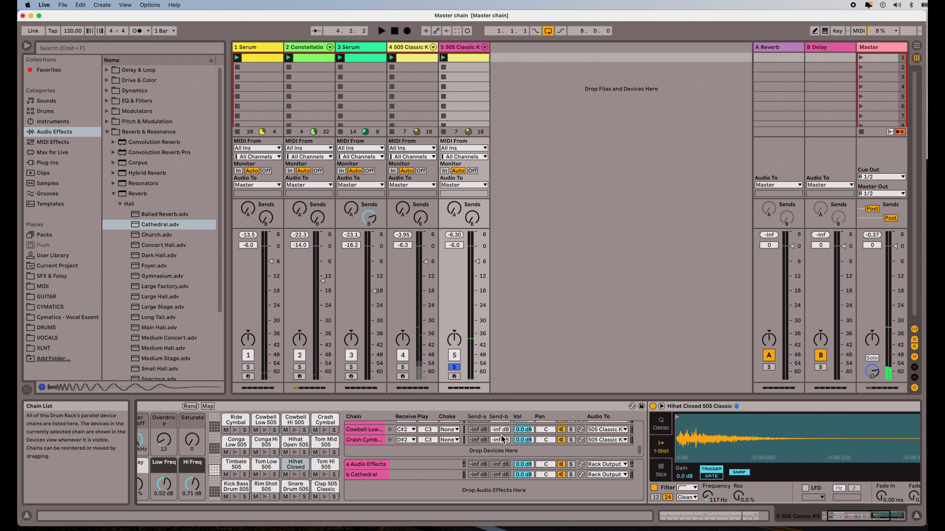
Step: Send the Clap chain into the Cathedral return at -1.2 dB while the set plays
scroll(510, 447, up, 5)
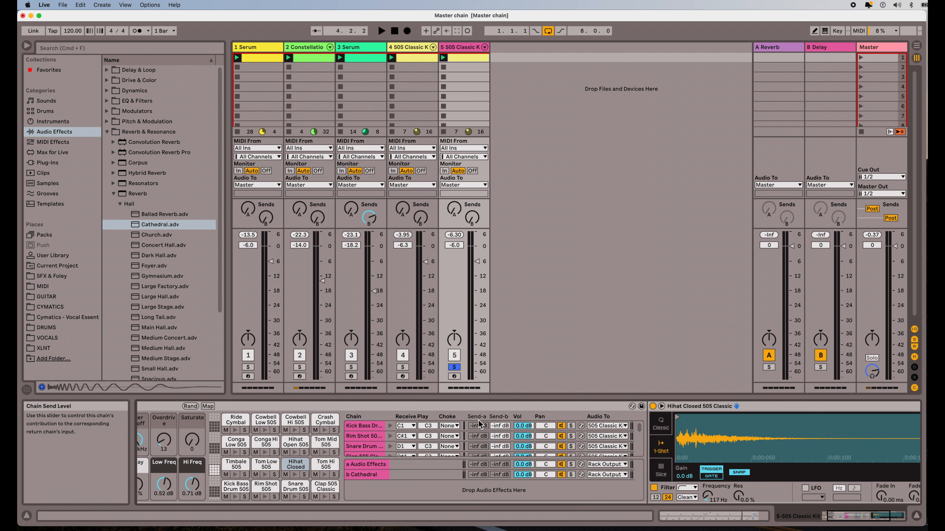
scroll(497, 418, left, 1)
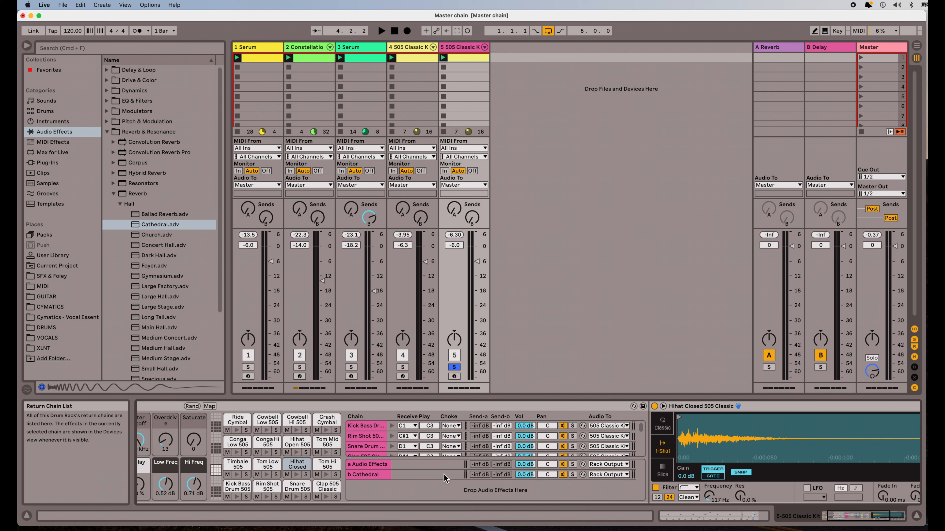
scroll(526, 444, down, 1)
scroll(526, 444, down, 2)
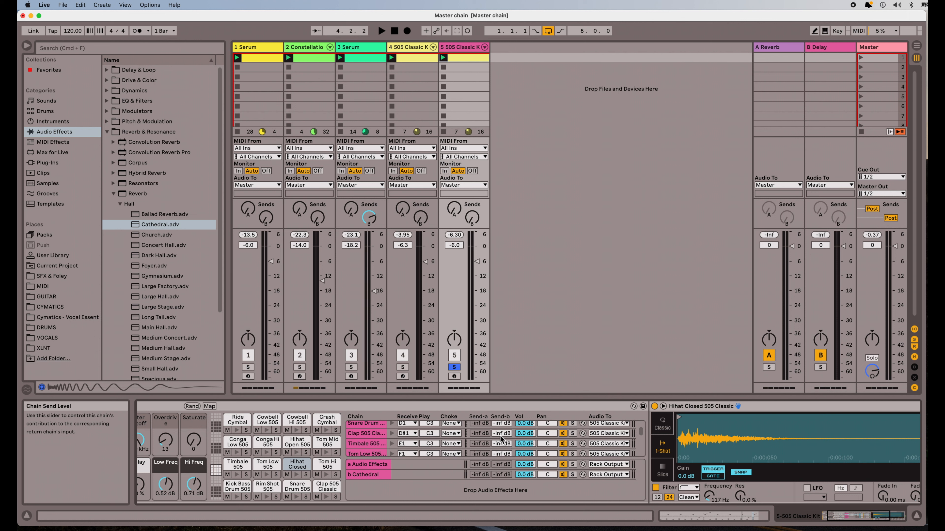
drag(500, 437, 500, 424)
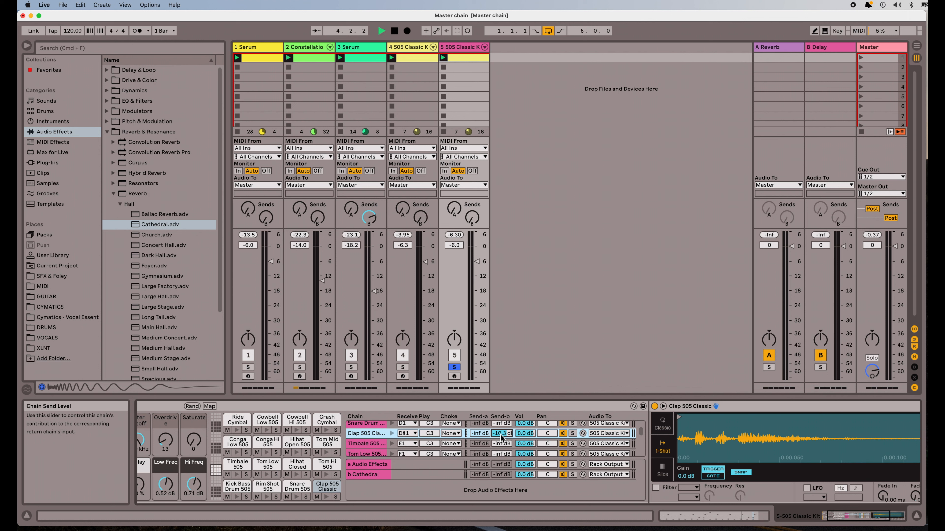
key(space)
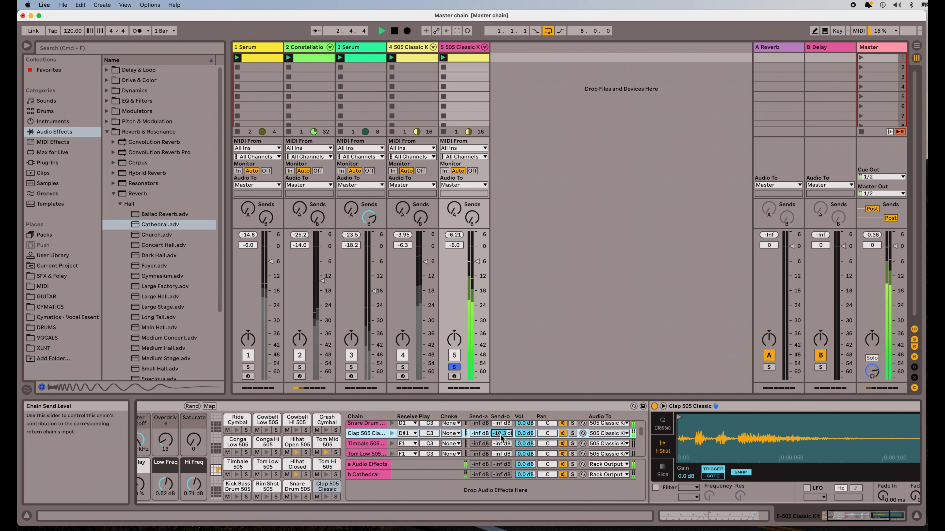
drag(501, 439, 502, 428)
Step: Send Hihat Open at -22 dB and Crash Cymbal at -28 dB into the Cathedral return
scroll(500, 437, up, 2)
scroll(500, 435, down, 6)
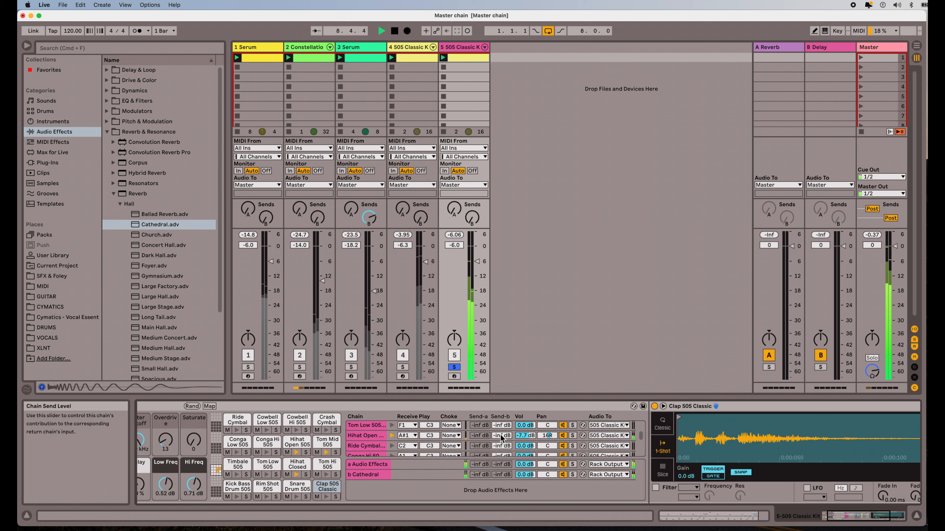
drag(500, 436, 501, 428)
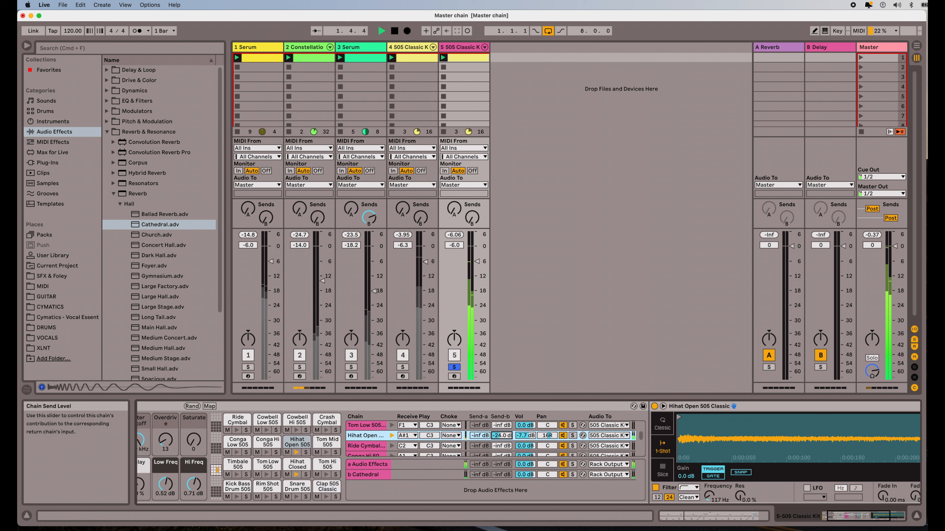
drag(501, 436, 501, 434)
scroll(502, 454, down, 5)
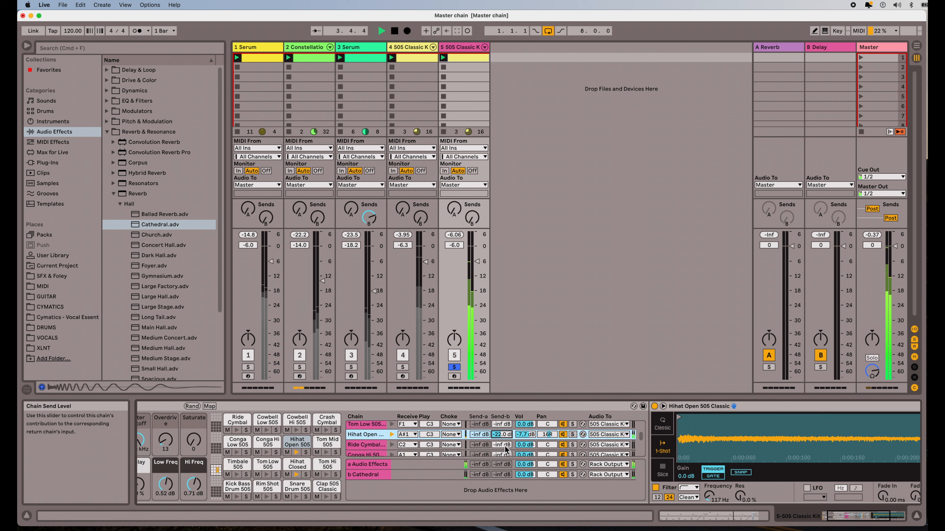
scroll(505, 449, down, 3)
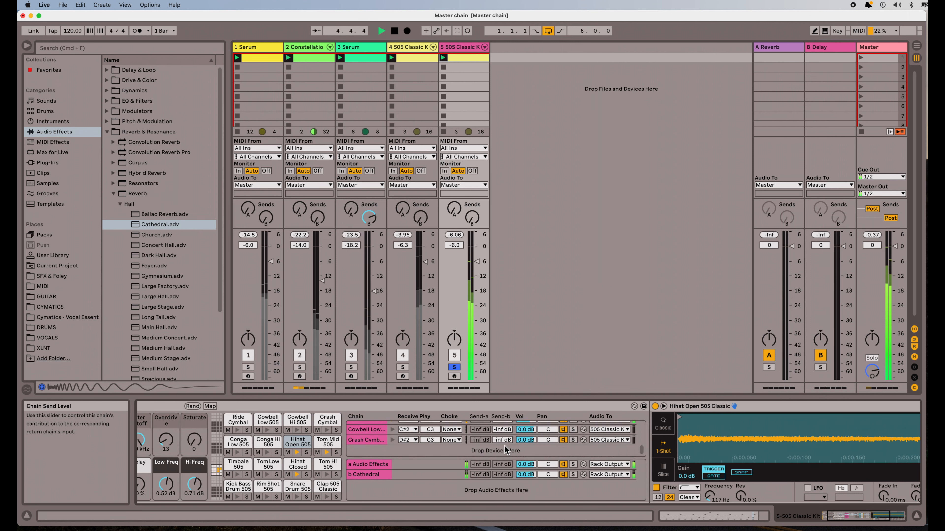
drag(501, 440, 502, 431)
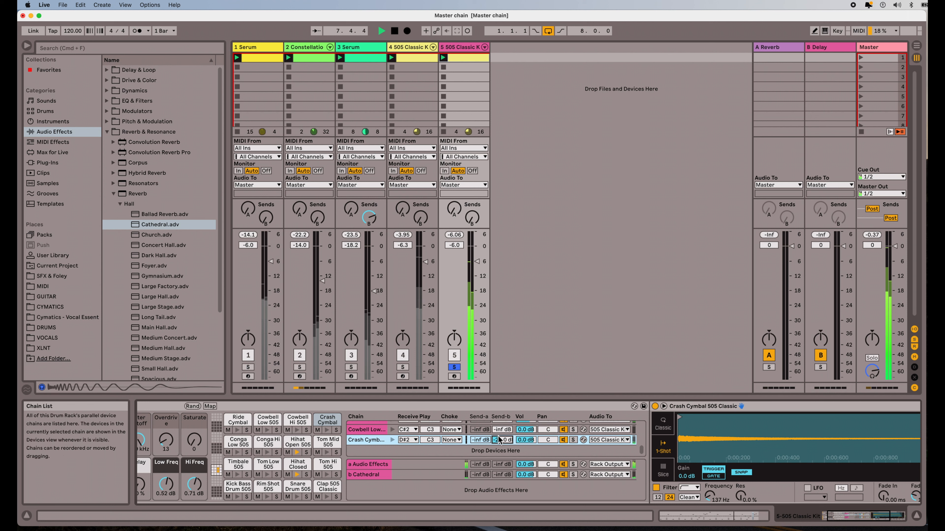
Step: Create a third return chain, c Delay, and load a Delay device onto it
right_click(505, 488)
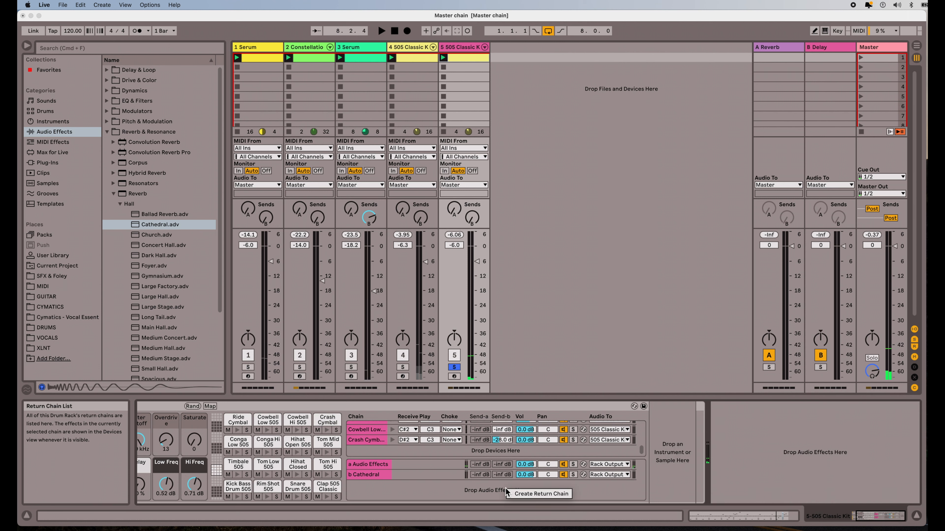
click(529, 495)
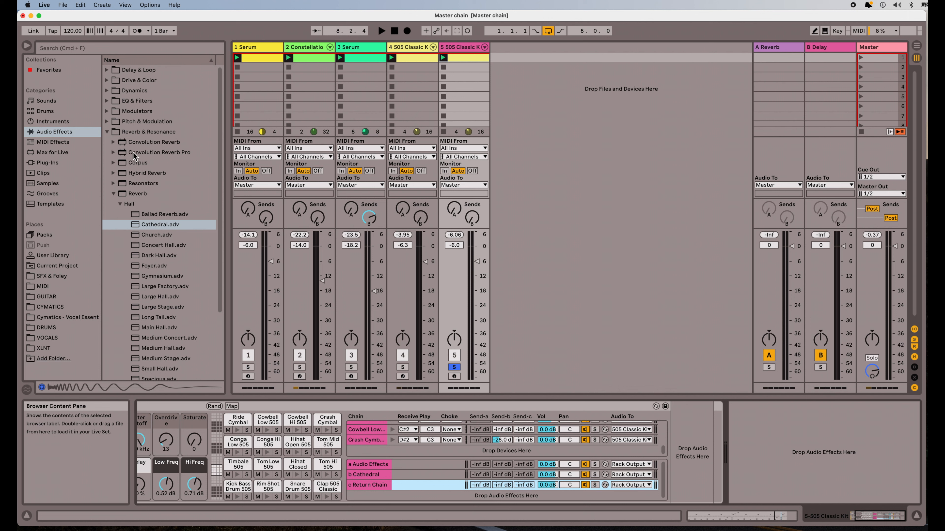
click(108, 70)
drag(122, 94, 693, 437)
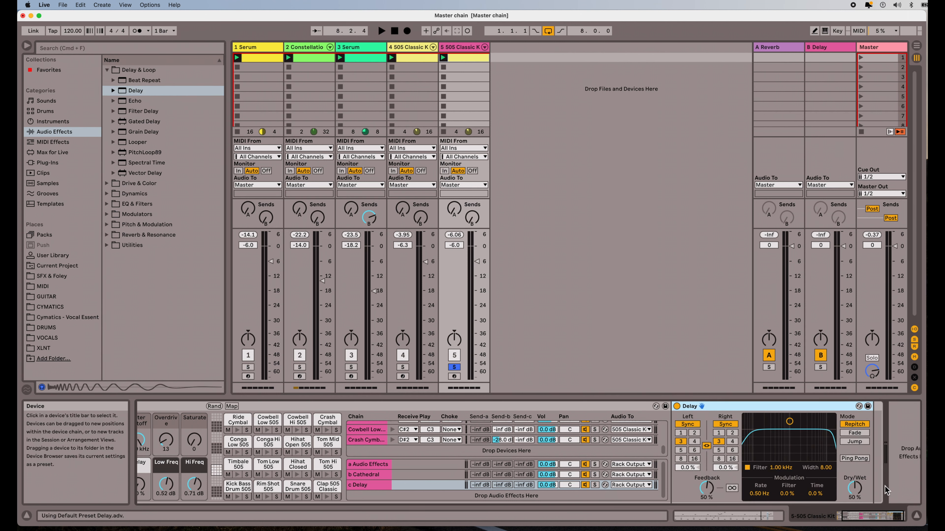
Step: Raise the c Delay return's Delay Dry/Wet from 50% to 100%
drag(854, 487, 855, 466)
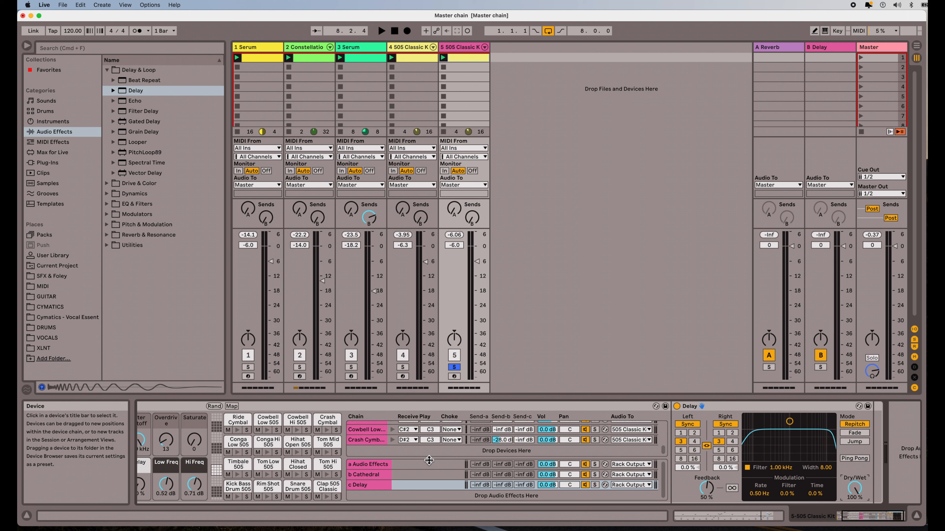
scroll(502, 439, up, 5)
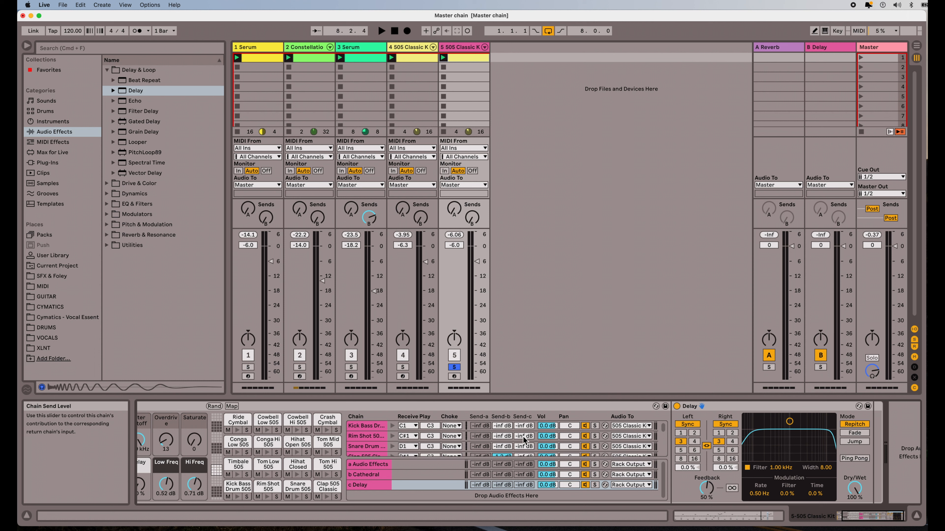
scroll(523, 436, down, 1)
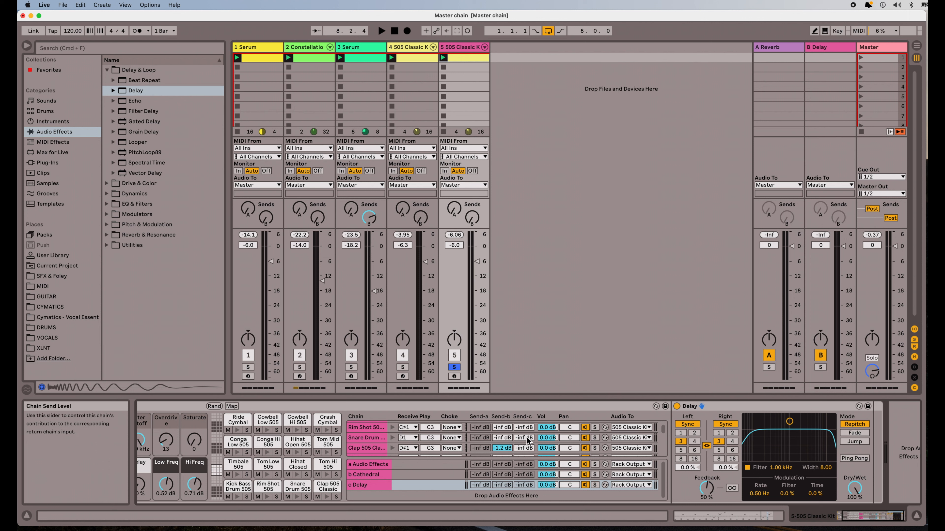
Step: Start playback and set the Snare Drum chain's Send-c to the Delay return at -7.0 dB
key(space)
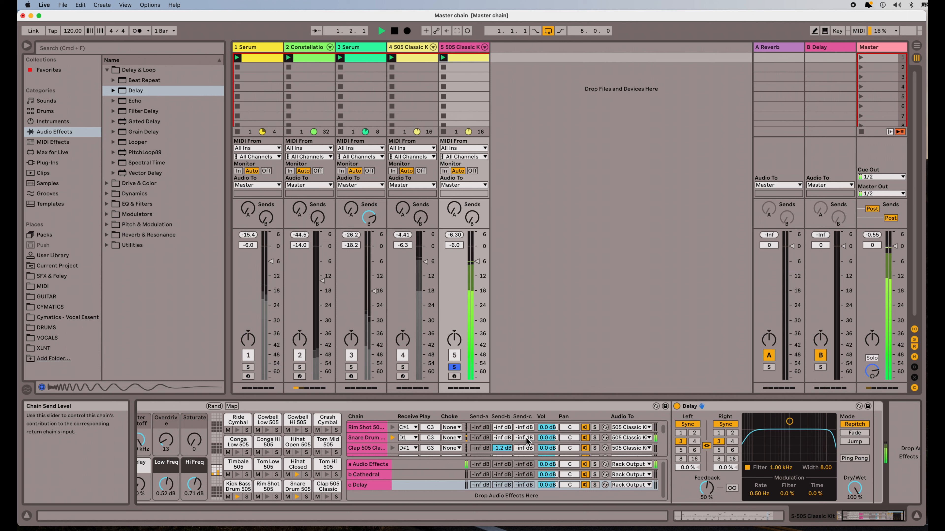
drag(524, 438, 524, 426)
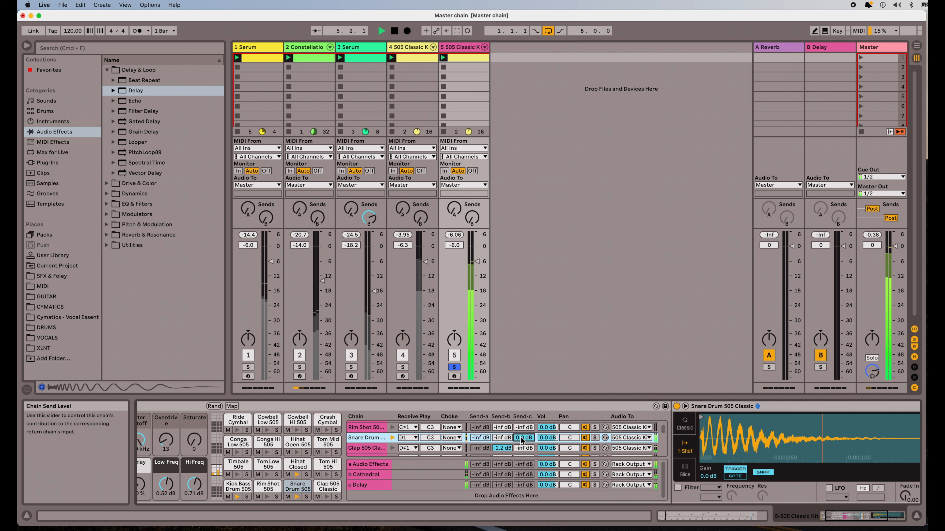
drag(522, 441, 522, 443)
drag(521, 443, 522, 443)
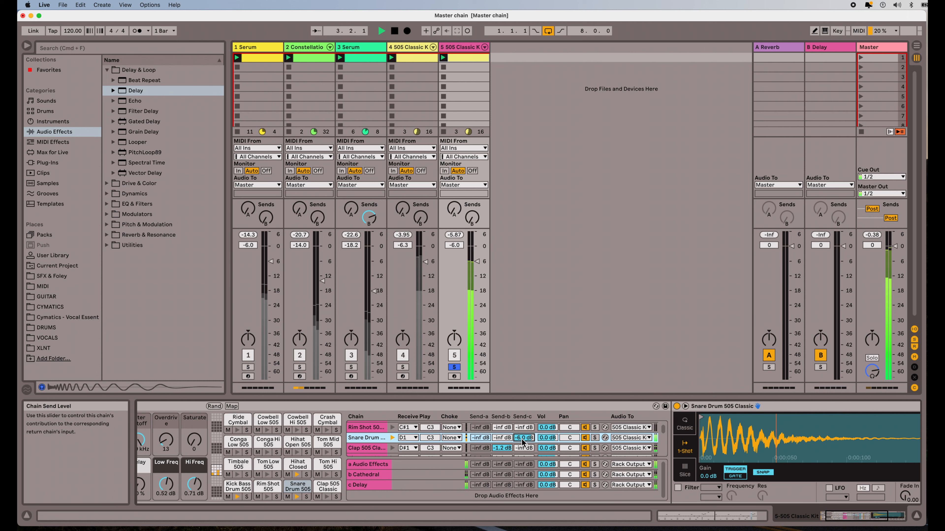
drag(524, 442, 526, 439)
scroll(488, 465, left, 3)
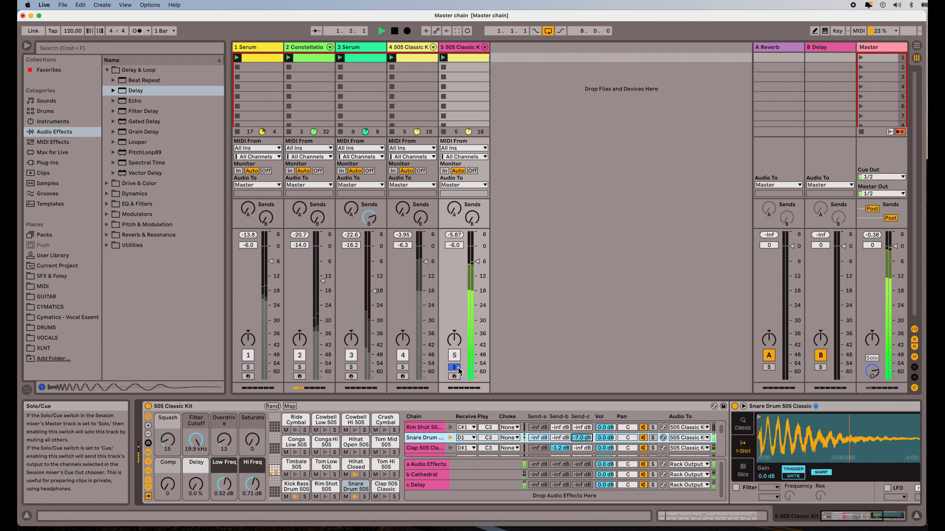
Step: Deactivate track 4 and solo the 505 Classic Kit on track 5
click(402, 368)
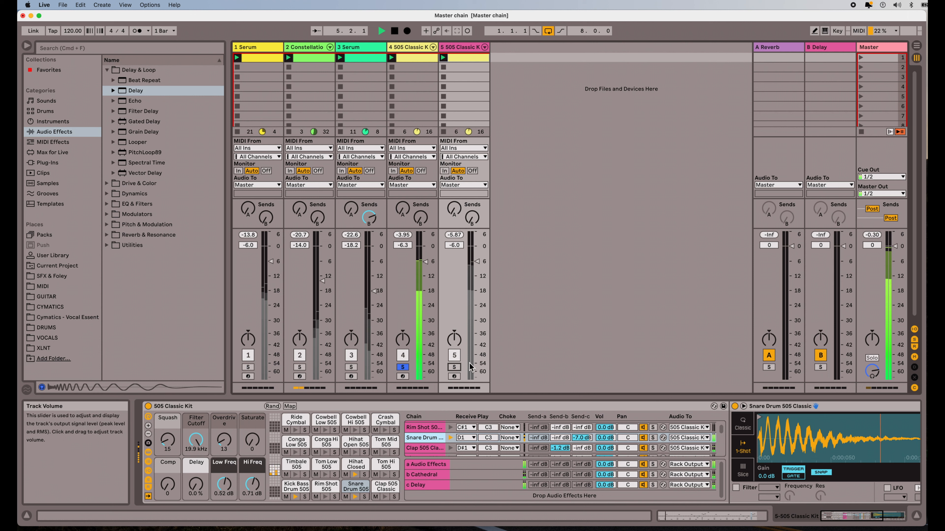
click(403, 368)
click(454, 367)
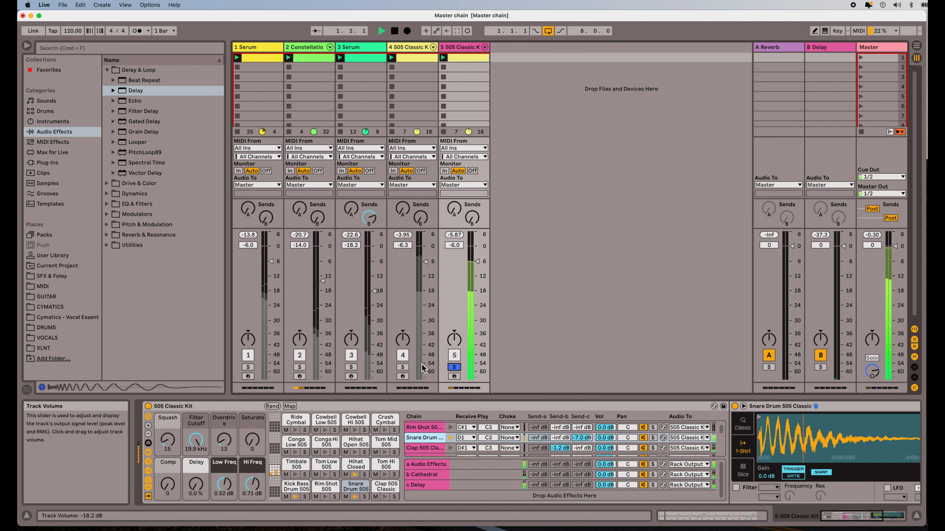
click(454, 368)
click(402, 355)
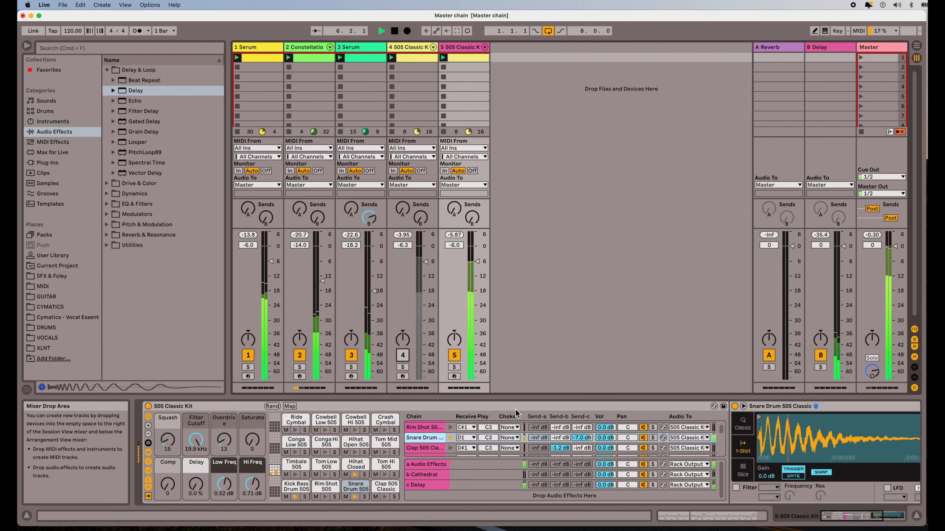
click(454, 367)
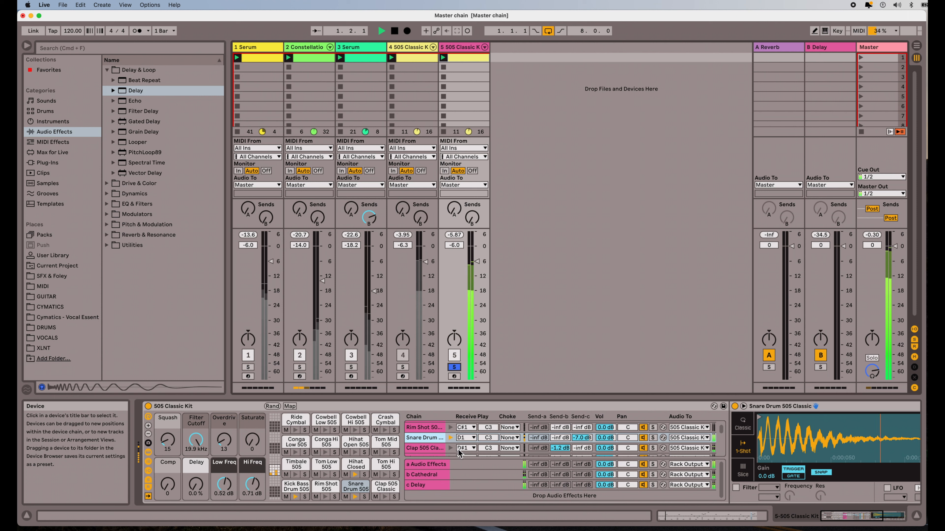
Step: Unsolo the 505 Classic Kit track and lower the Master volume to -11.8 dB
scroll(483, 443, up, 1)
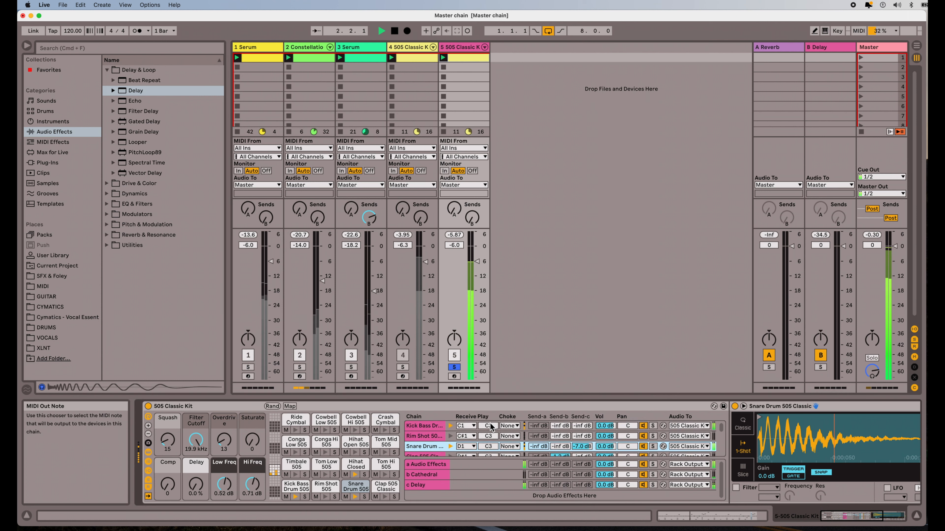
click(454, 367)
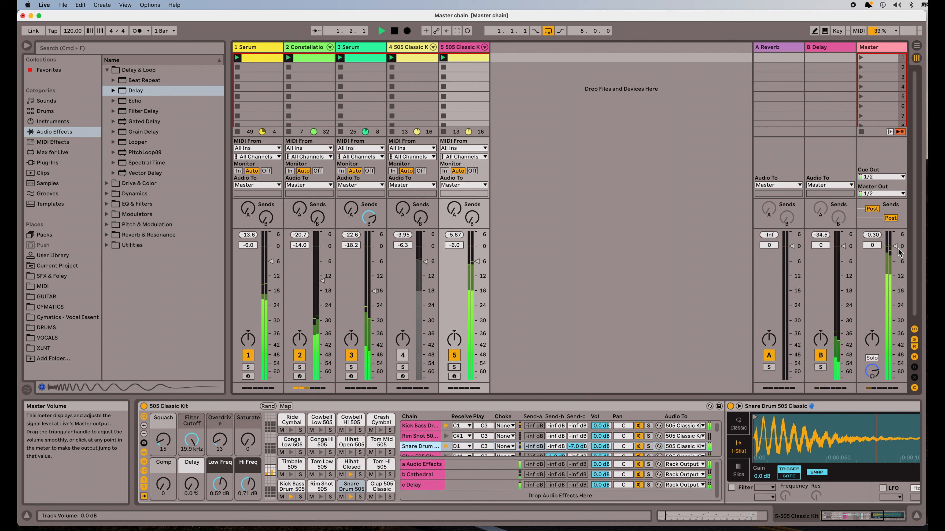
drag(898, 252, 897, 271)
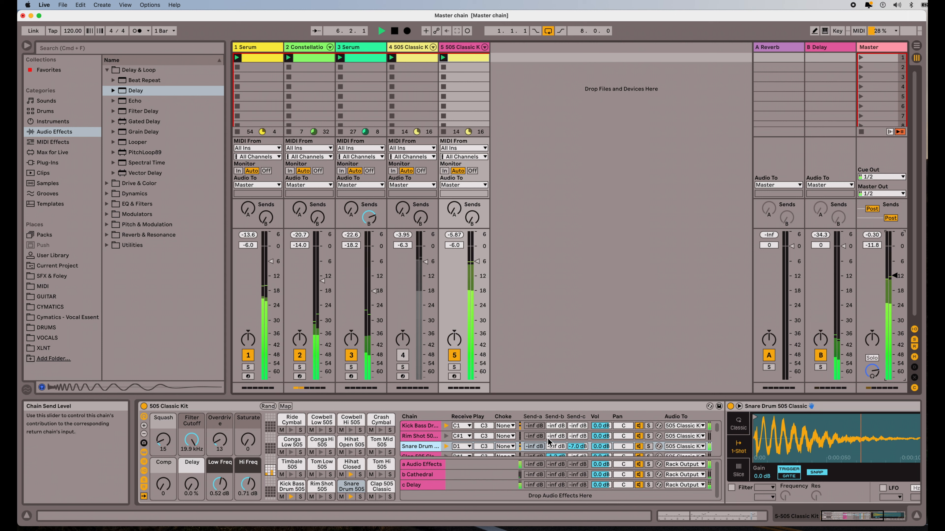
Step: Stop the transport so the set no longer plays
scroll(546, 407, right, 5)
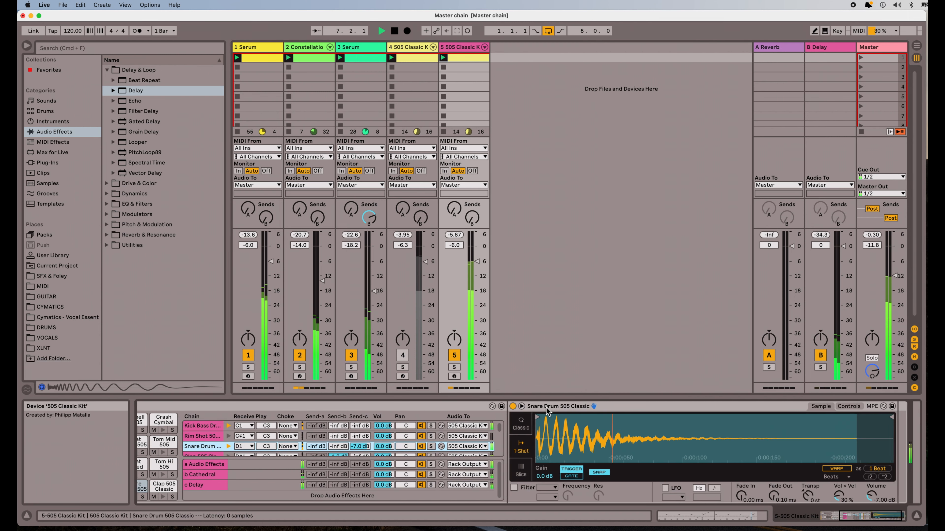
scroll(546, 408, left, 5)
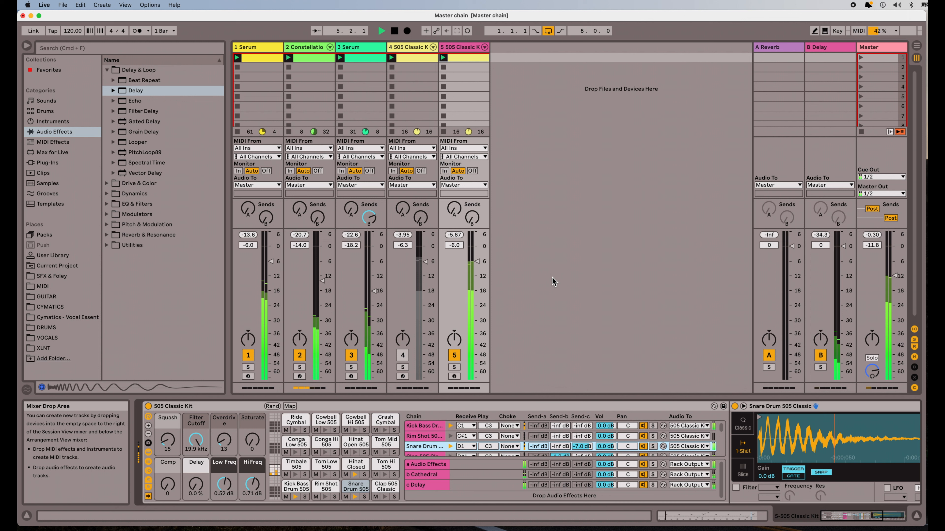
key(space)
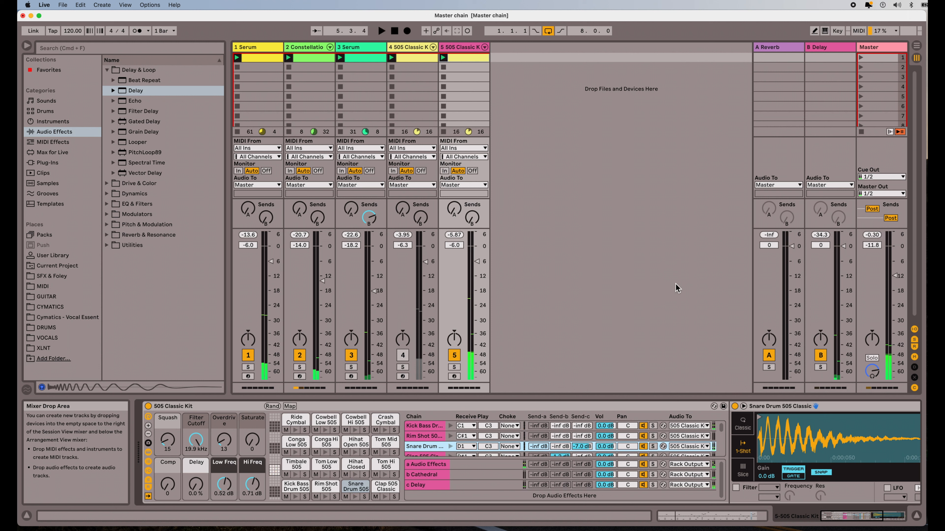